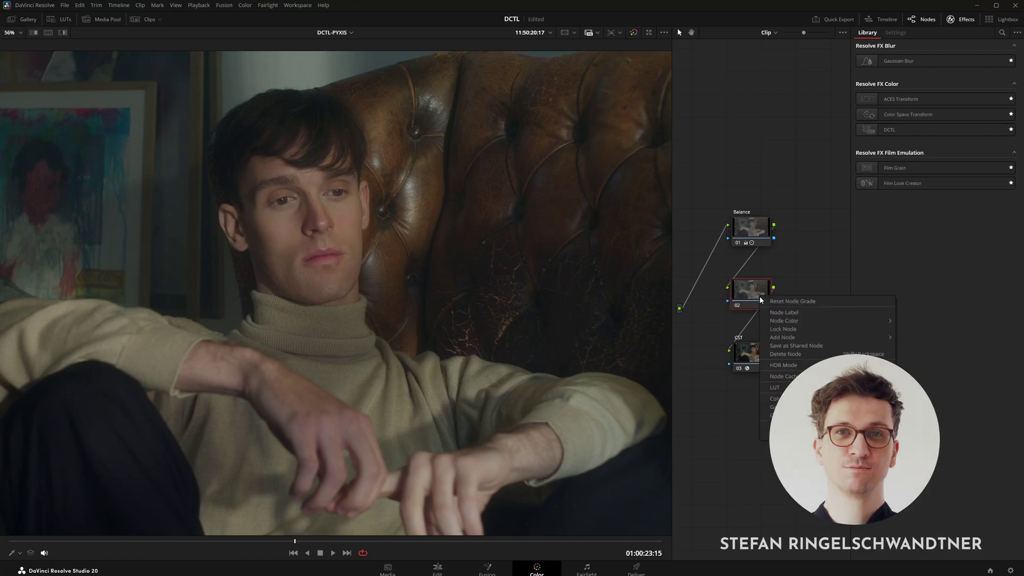
Label the middle node 'DCTL'
click(790, 314)
text(DCTL)
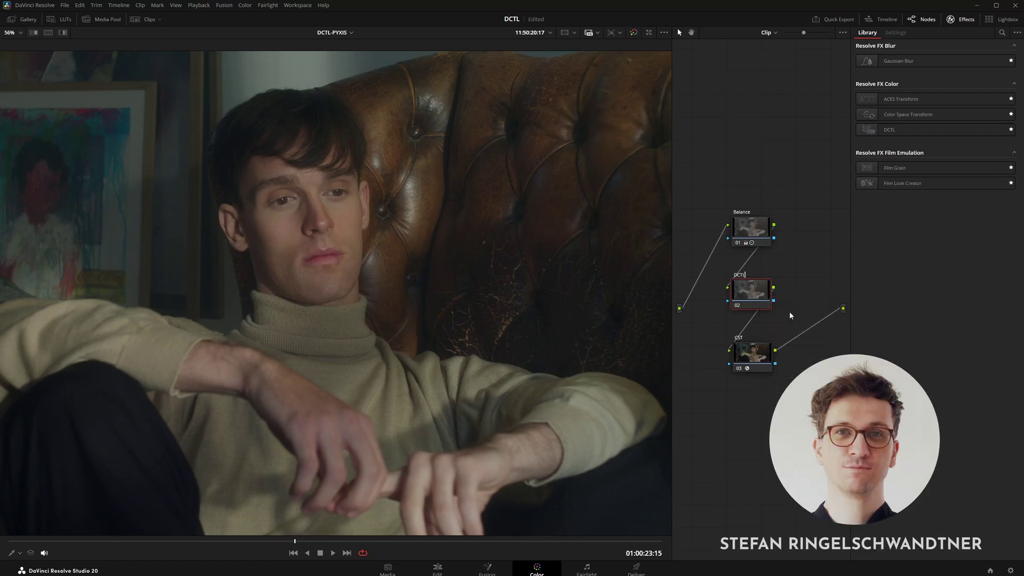
key(Return)
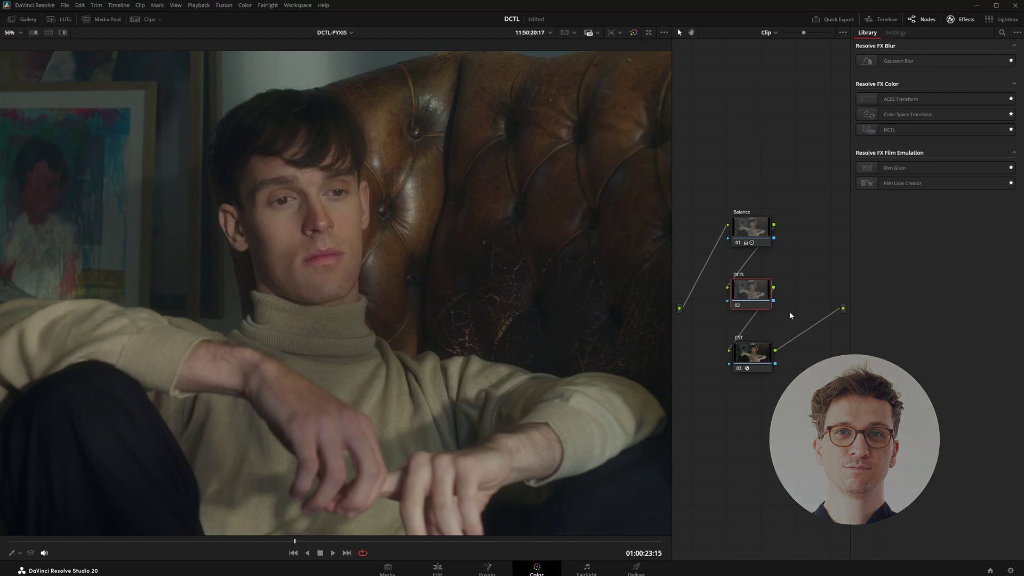
Apply the DCTL effect to node 02 and scroll through the available DCTLs list
drag(804, 33, 822, 33)
drag(889, 129, 746, 285)
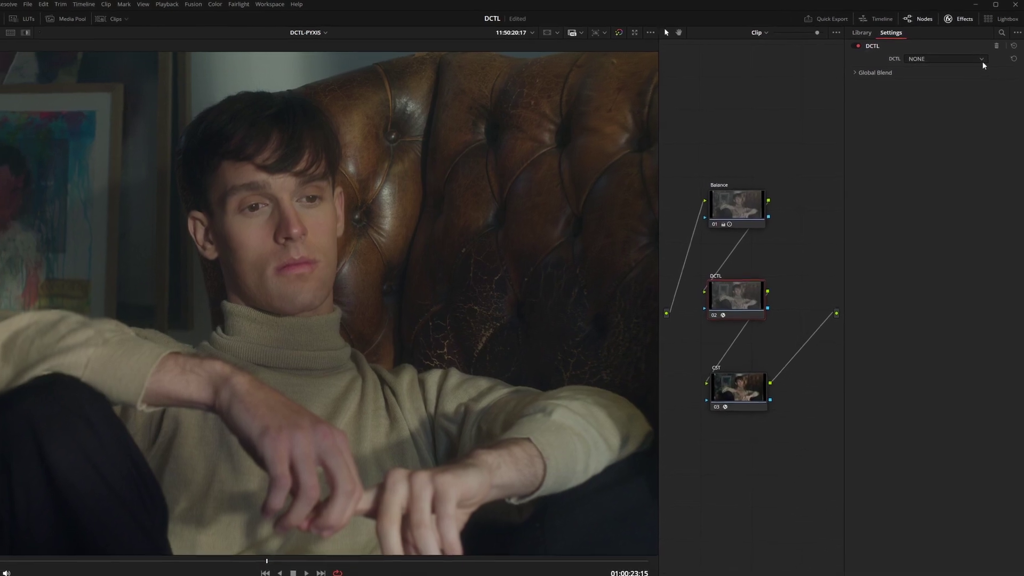
click(981, 60)
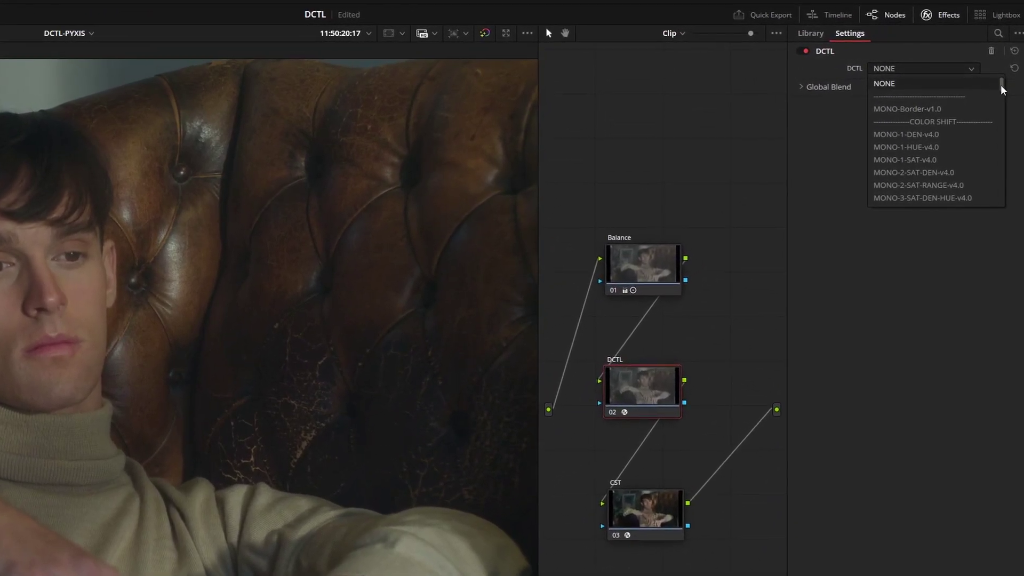
drag(1001, 74, 1008, 202)
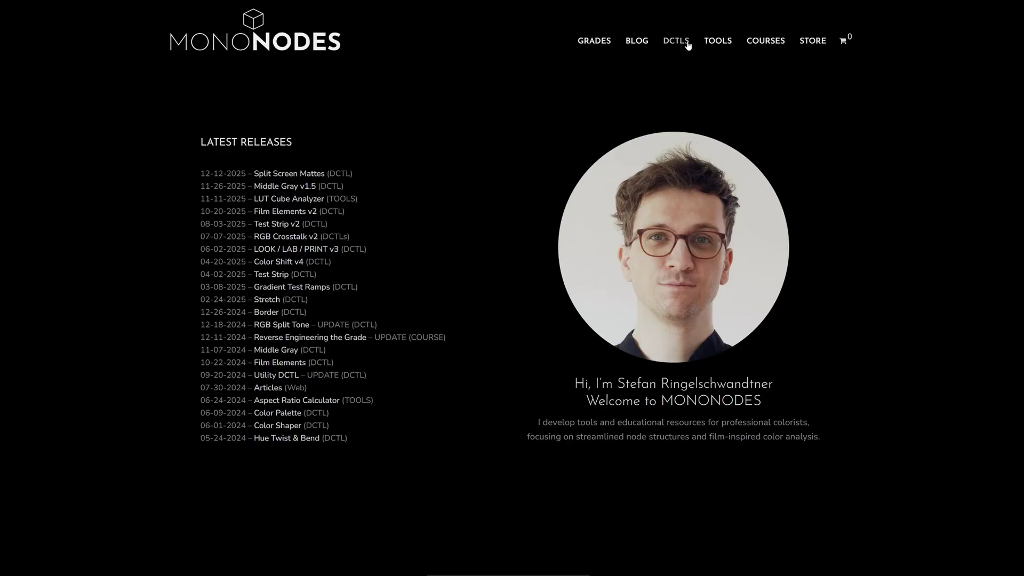
Go to the DCTLs page on the MONONODES site and scroll through the releases
click(692, 44)
scroll(512, 288, down, 15)
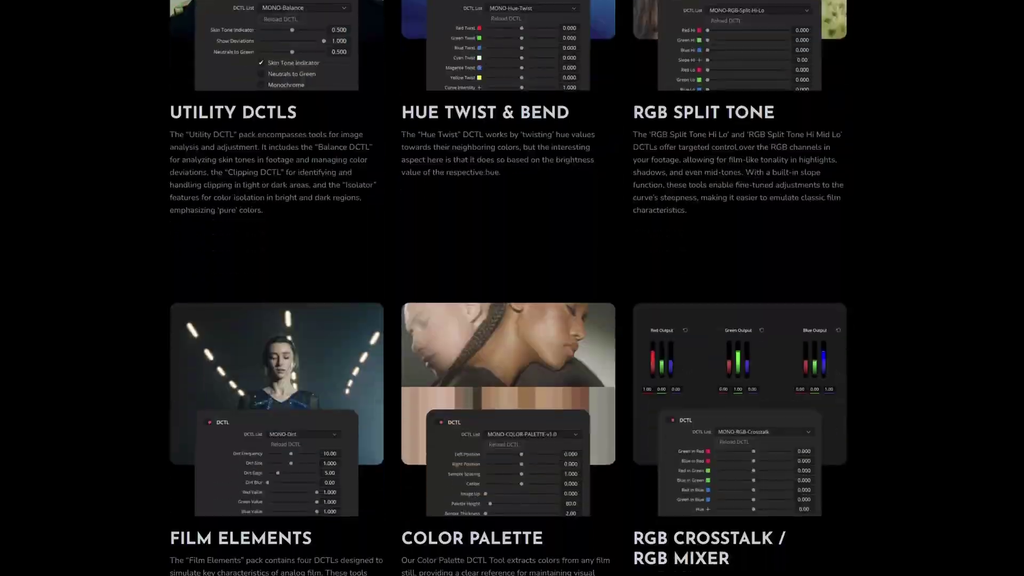
scroll(869, 134, down, 3)
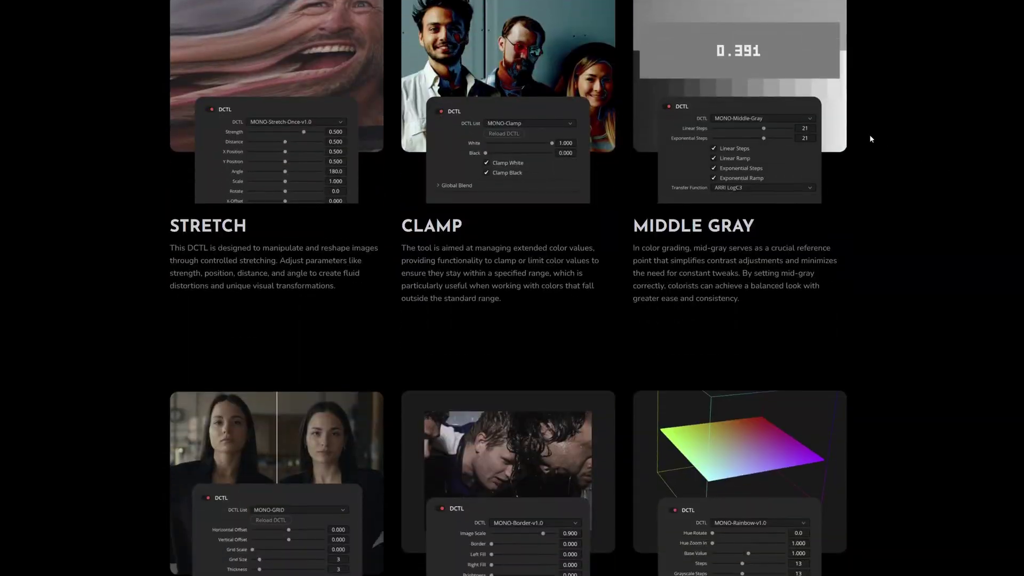
Open the Middle Gray DCTL page and scroll down to its Download section
click(831, 126)
scroll(917, 160, down, 15)
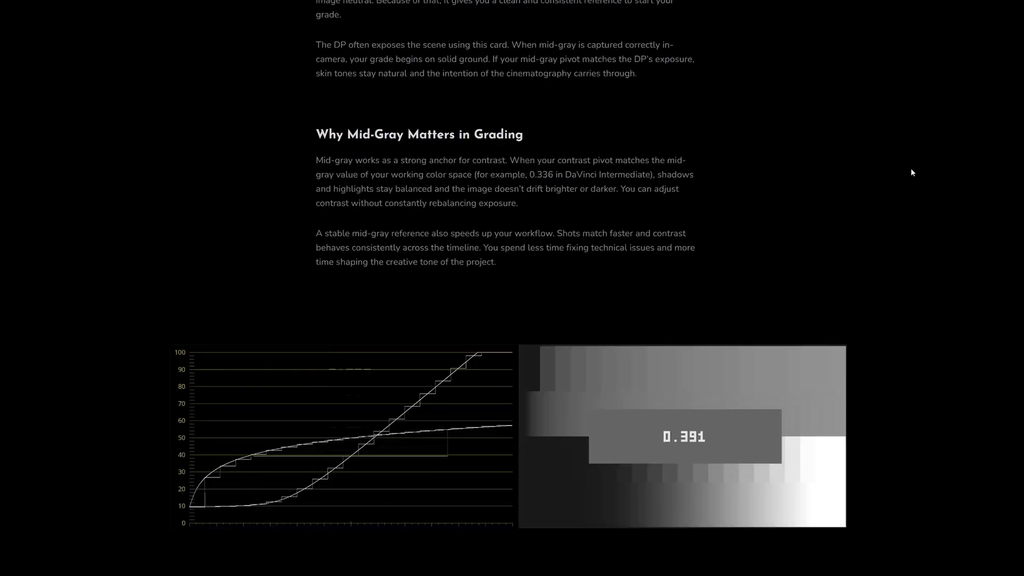
scroll(911, 172, down, 20)
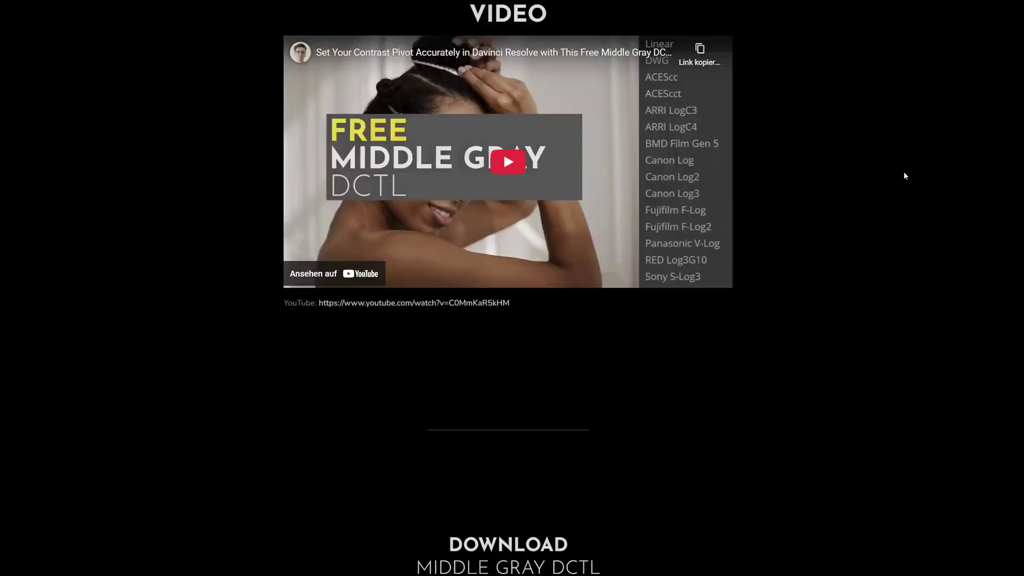
scroll(905, 176, down, 10)
scroll(686, 114, up, 2)
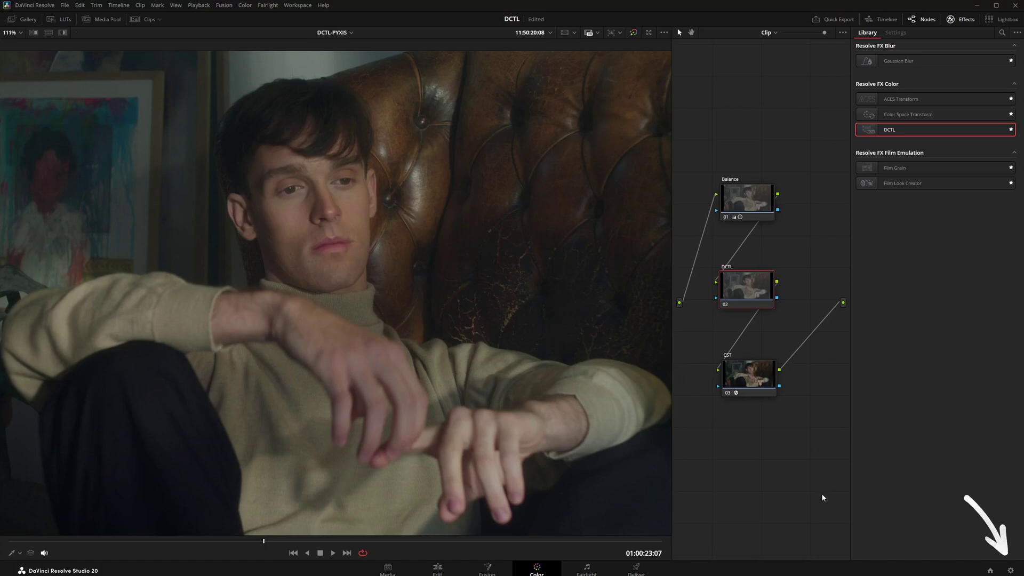
Open Project Settings, reposition the window, and switch to the Color Management page
click(1011, 570)
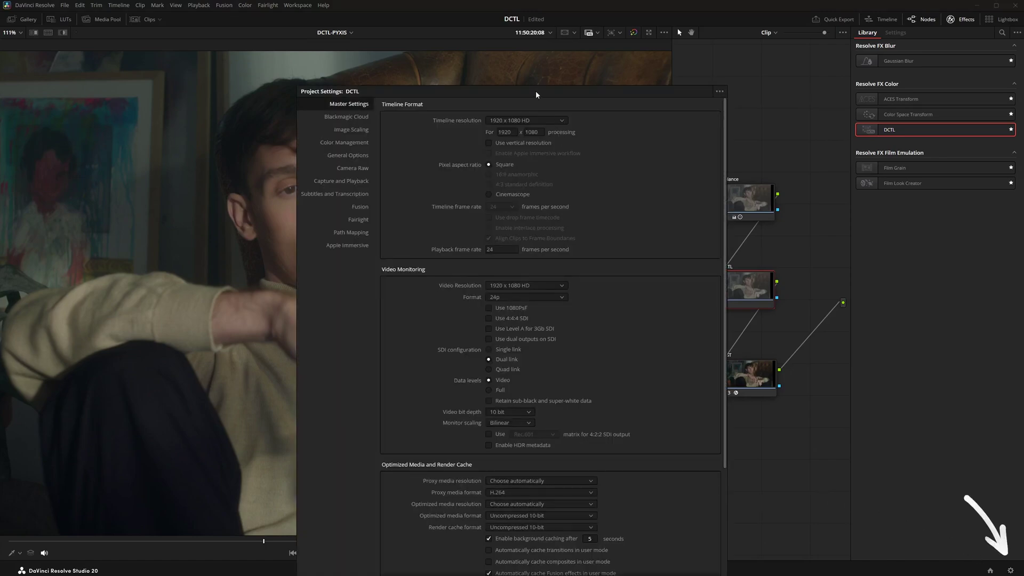
drag(535, 91, 492, 46)
click(332, 91)
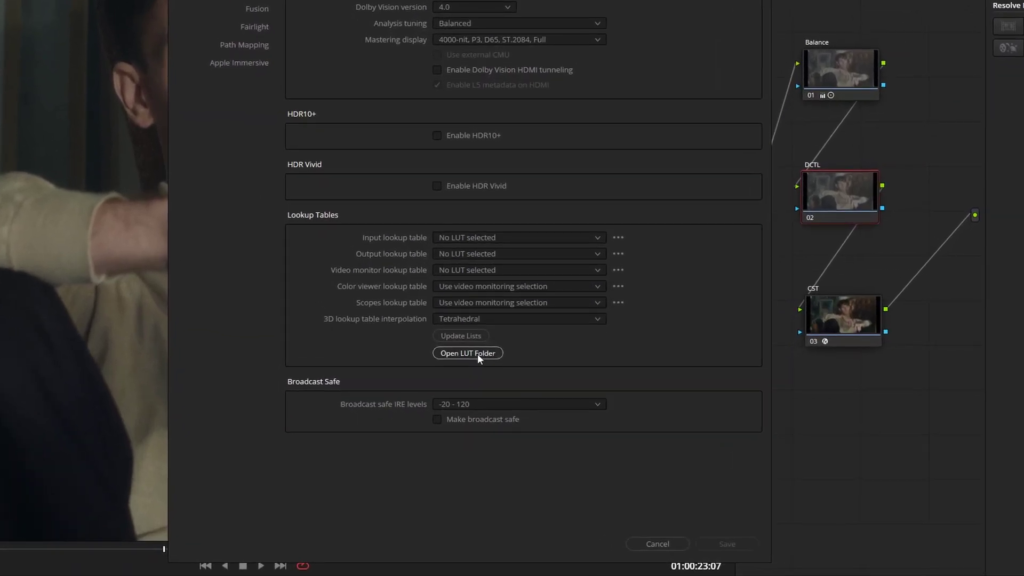
Open the LUT folder and compare the downloaded MONO-Middle-Gray files with the installed MONO-Middle-Gray folder
click(477, 354)
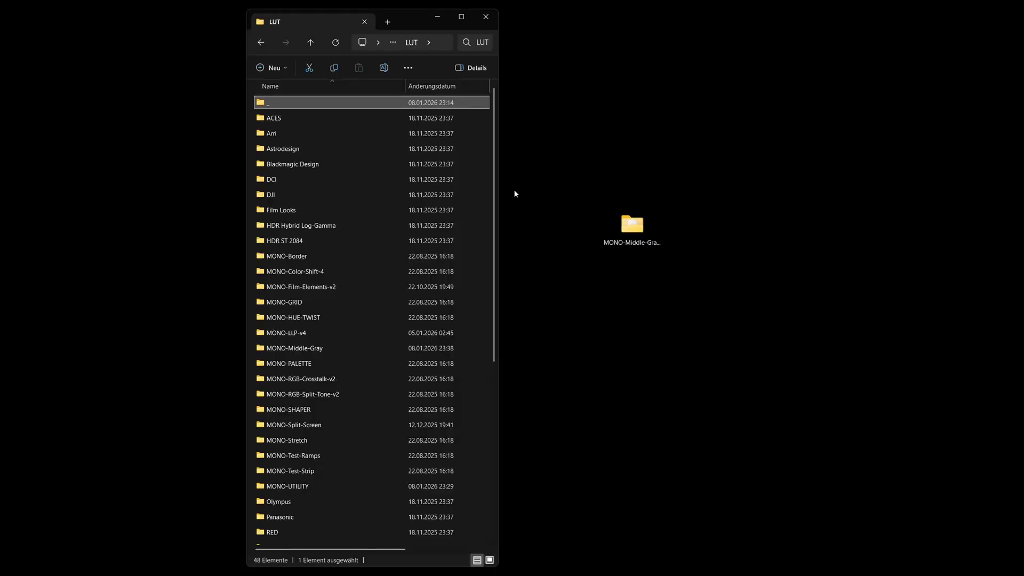
double_click(632, 225)
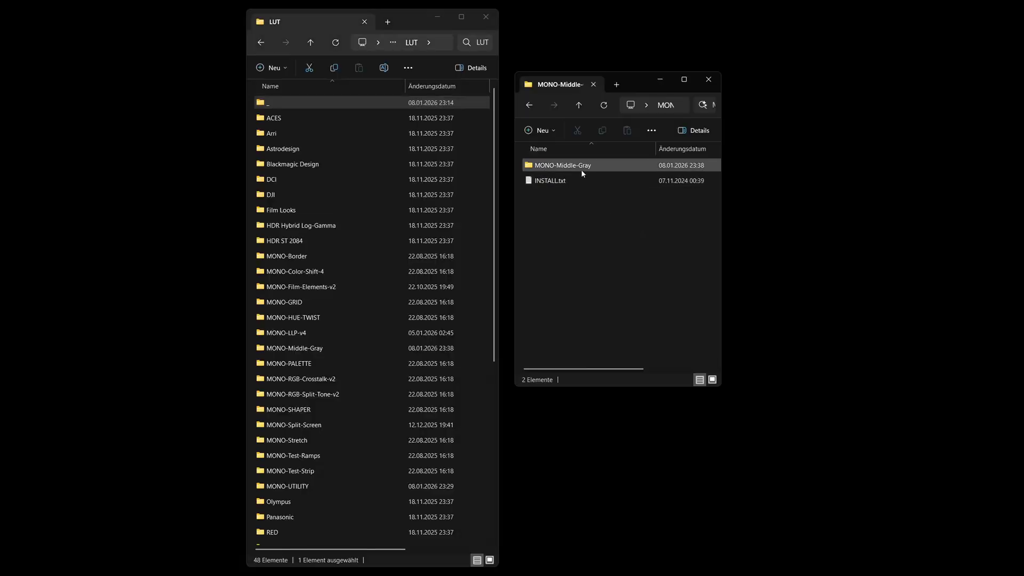
double_click(582, 170)
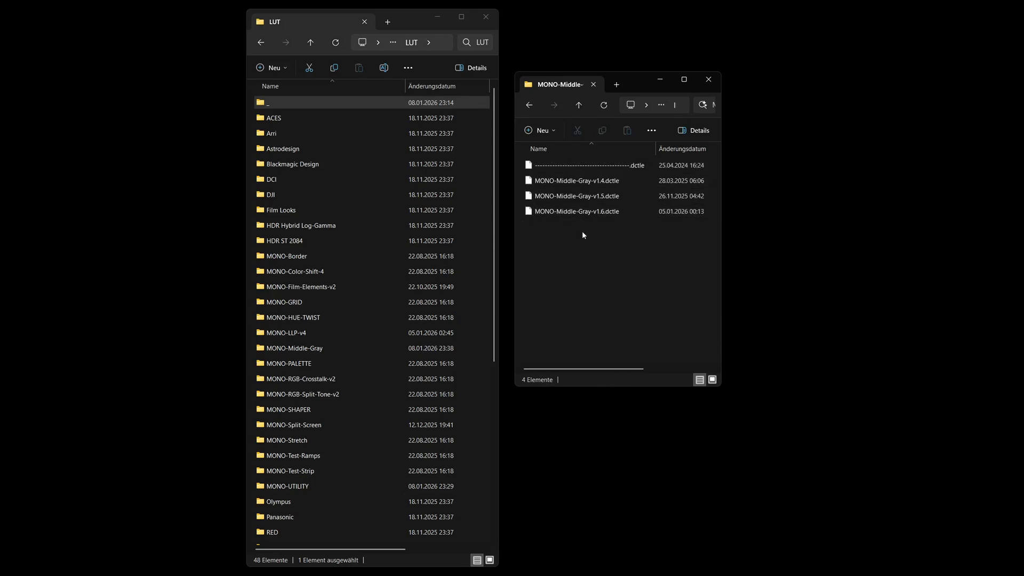
click(578, 105)
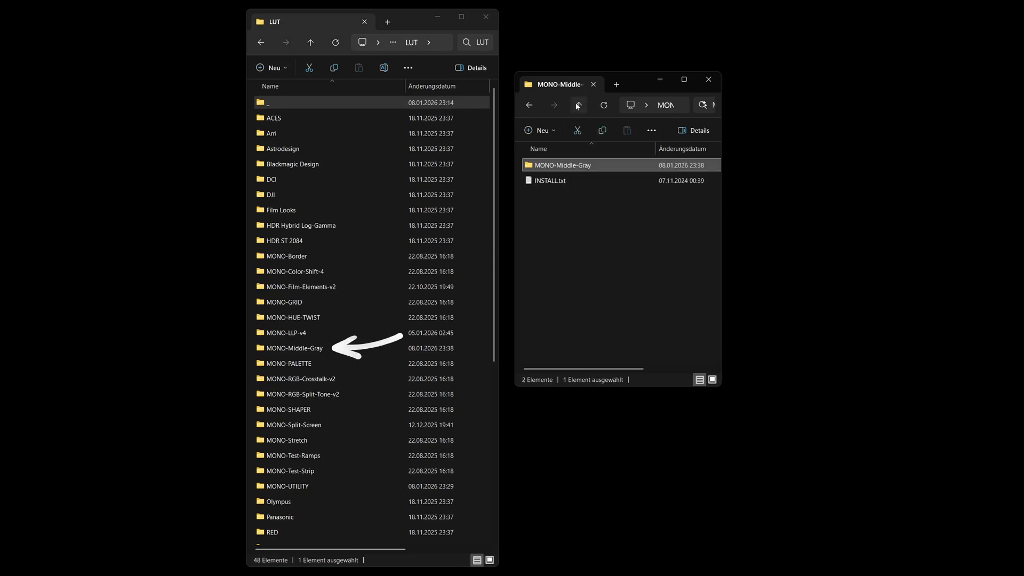
double_click(347, 347)
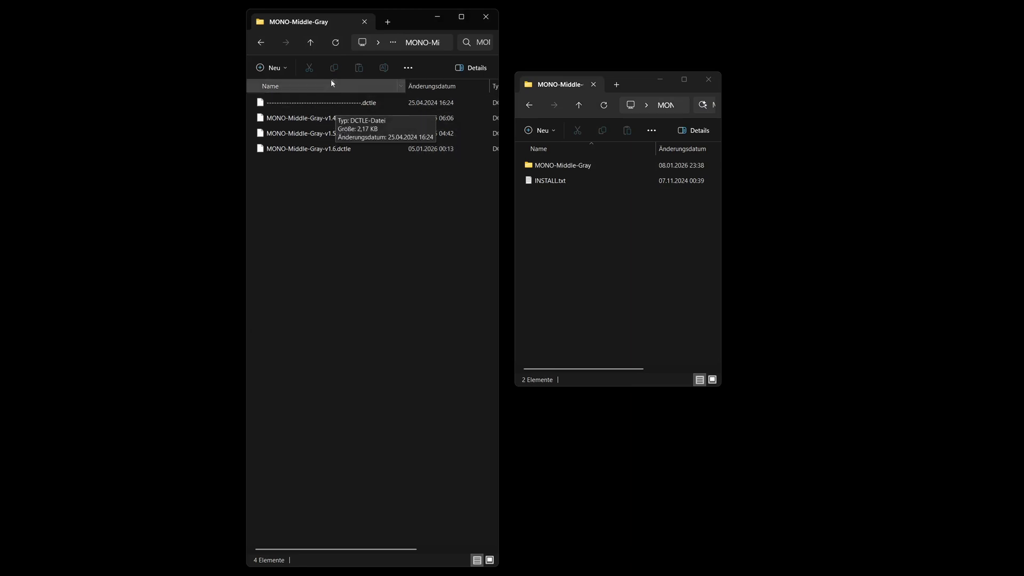
click(310, 44)
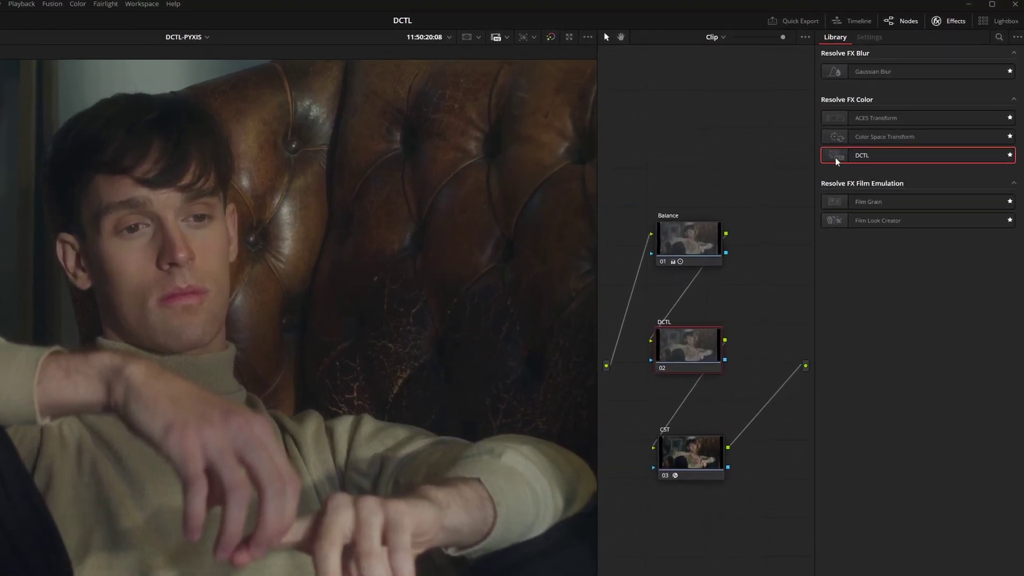
Apply DCTL to node 02, scroll its list to the Middle Gray entries, and shift Resolve left
drag(836, 161, 689, 352)
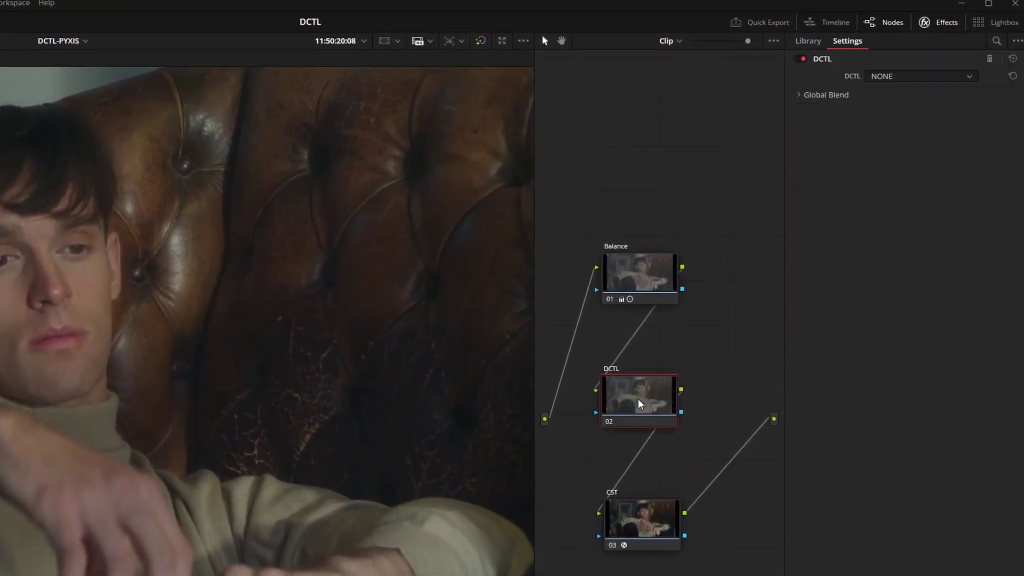
click(970, 78)
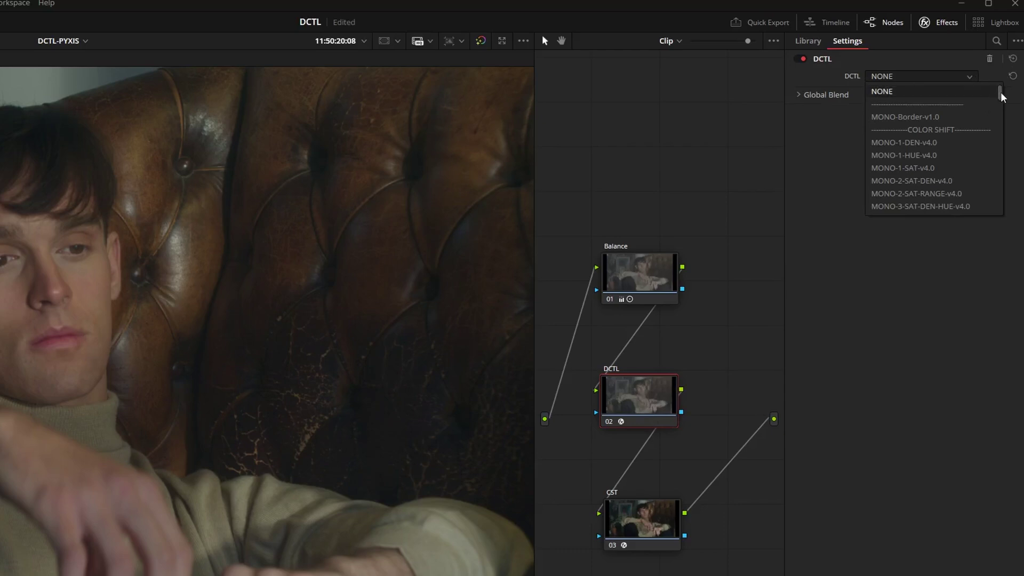
drag(1001, 96, 1000, 156)
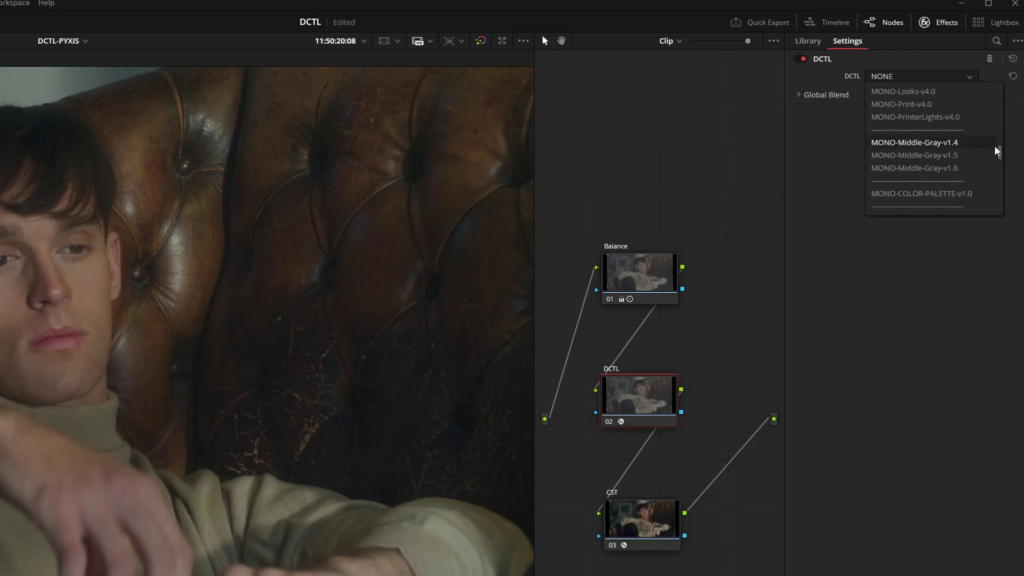
drag(1000, 155, 1003, 71)
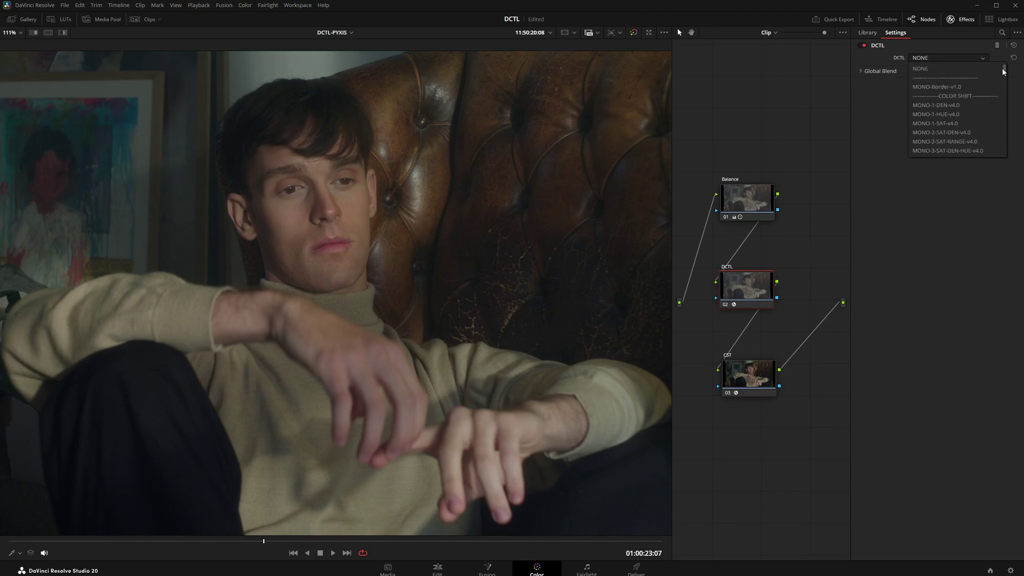
drag(932, 10, 800, 12)
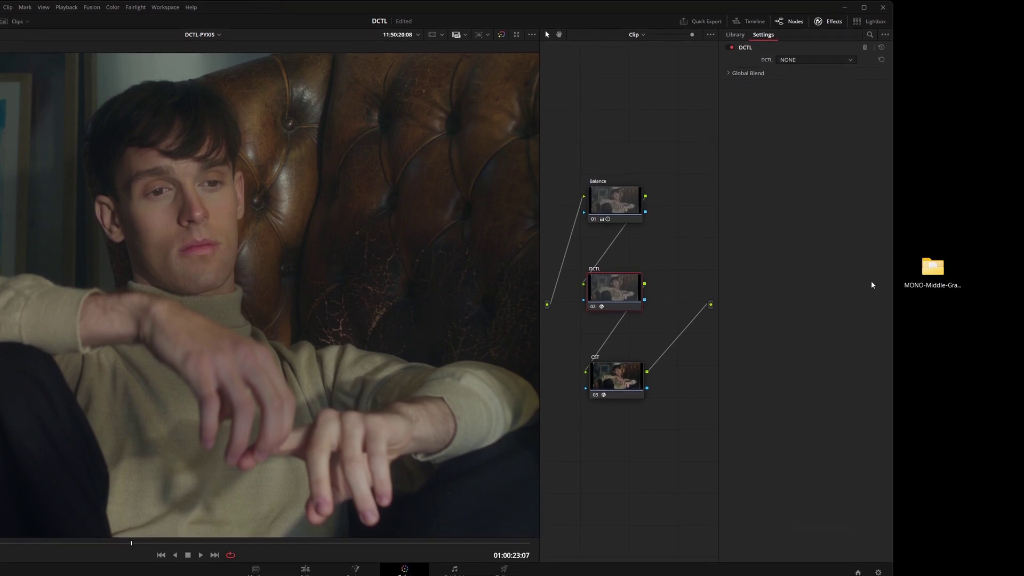
key(alt+Tab)
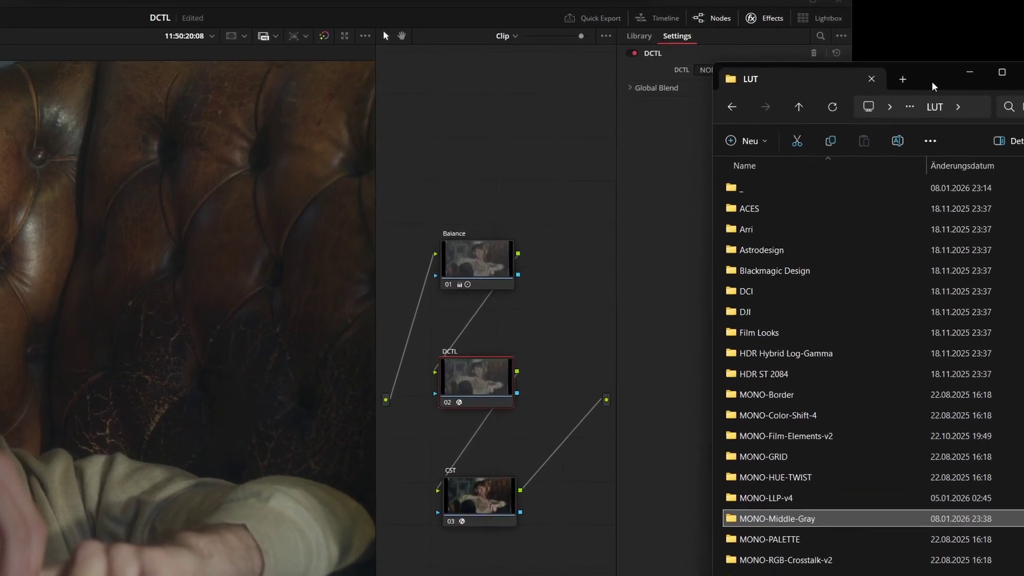
drag(663, 12, 537, 12)
drag(930, 85, 955, 14)
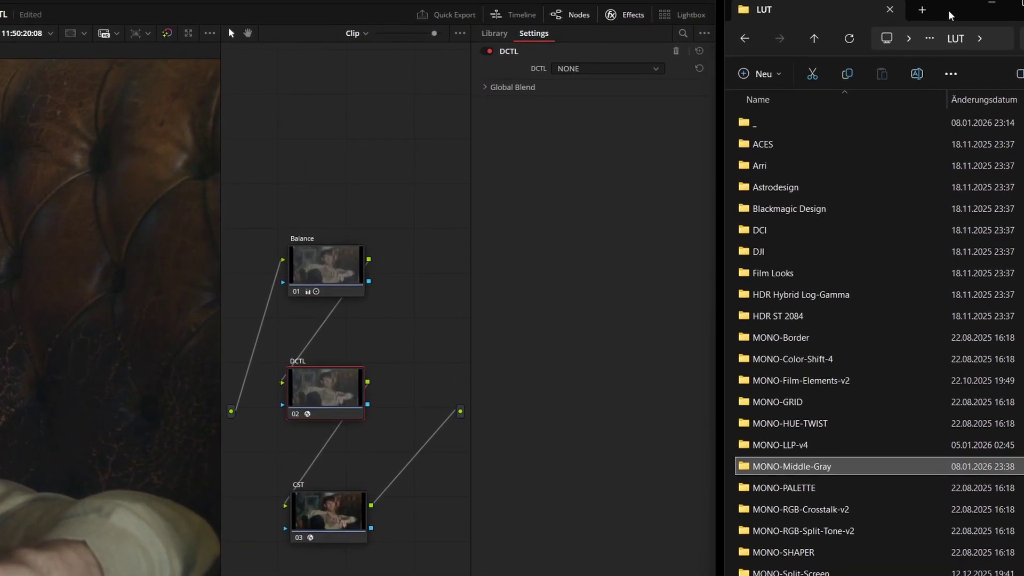
click(806, 340)
double_click(806, 340)
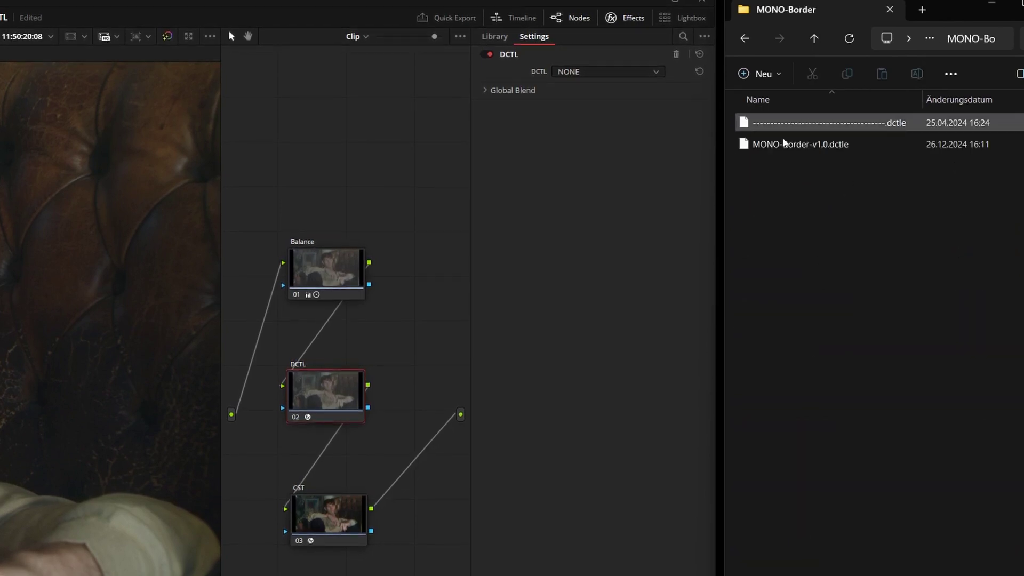
click(814, 38)
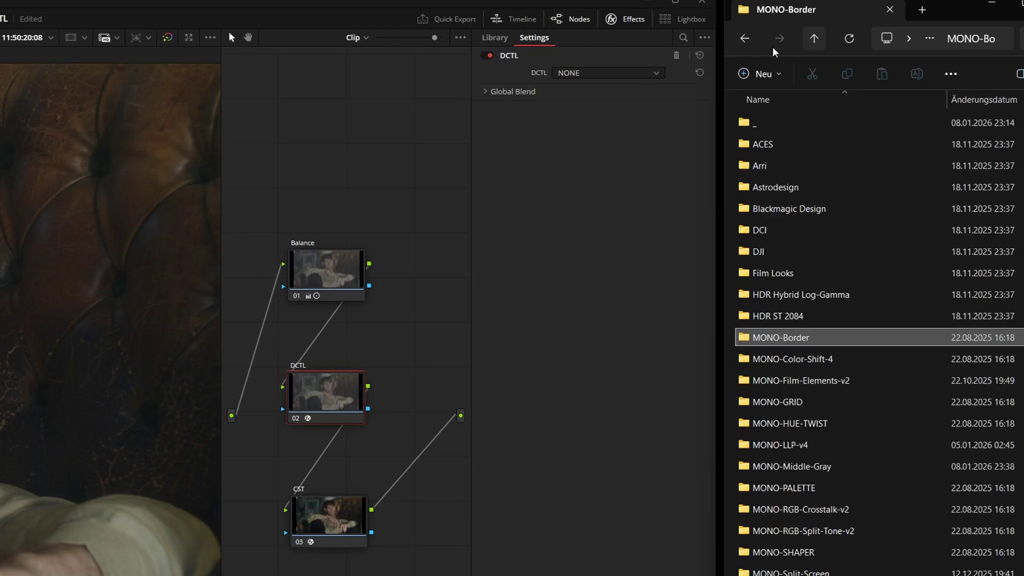
click(661, 77)
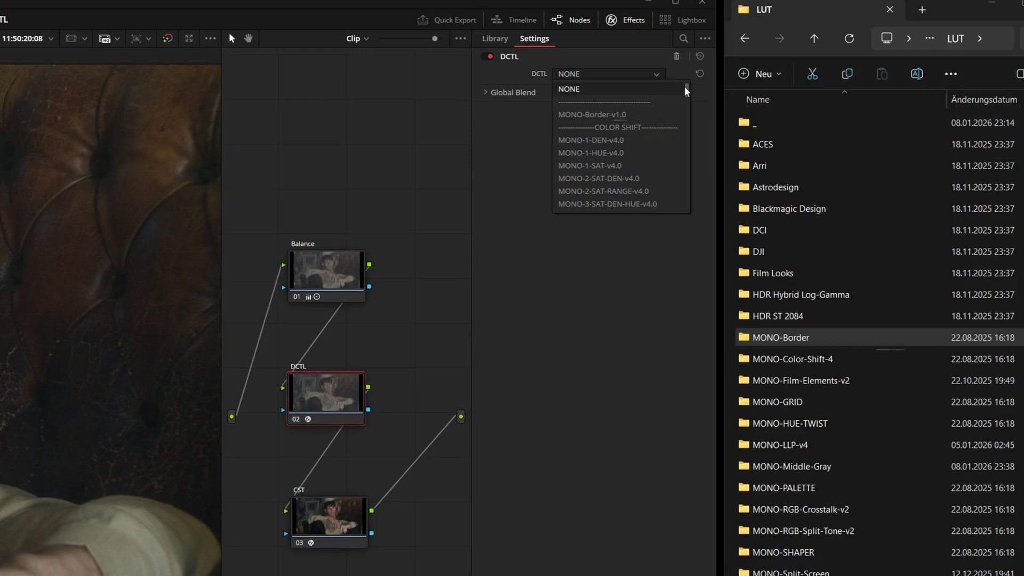
drag(686, 90, 687, 205)
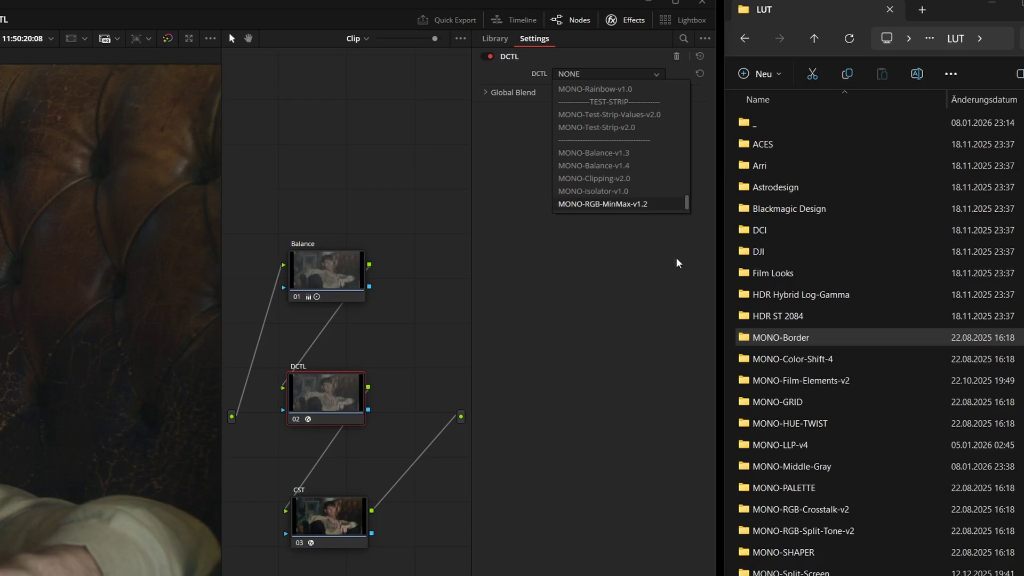
Open MONO-Film-Elements-v2 and compare its FILM ELEMENTS divider with Resolve's DCTL list
click(827, 381)
double_click(827, 381)
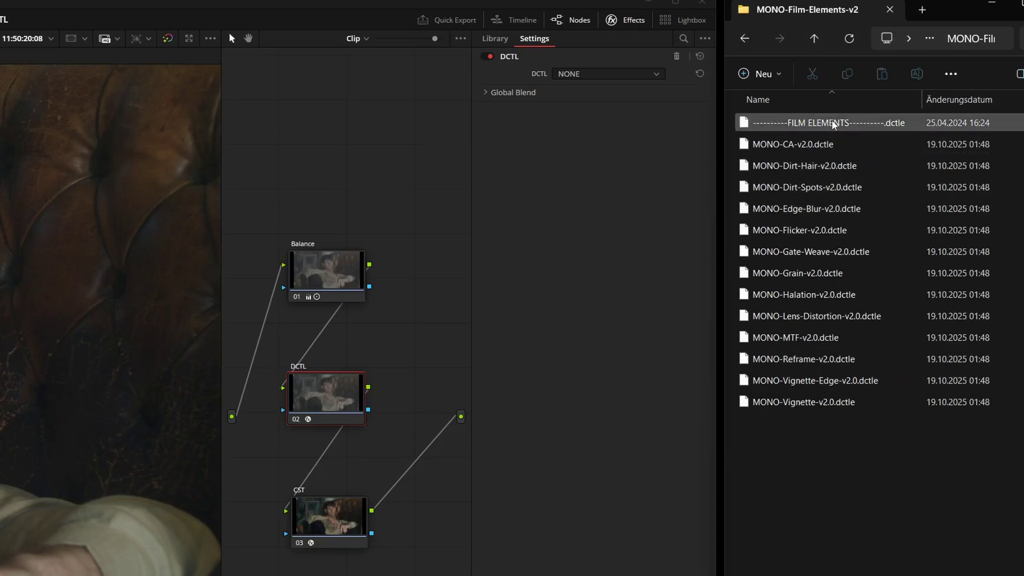
click(660, 77)
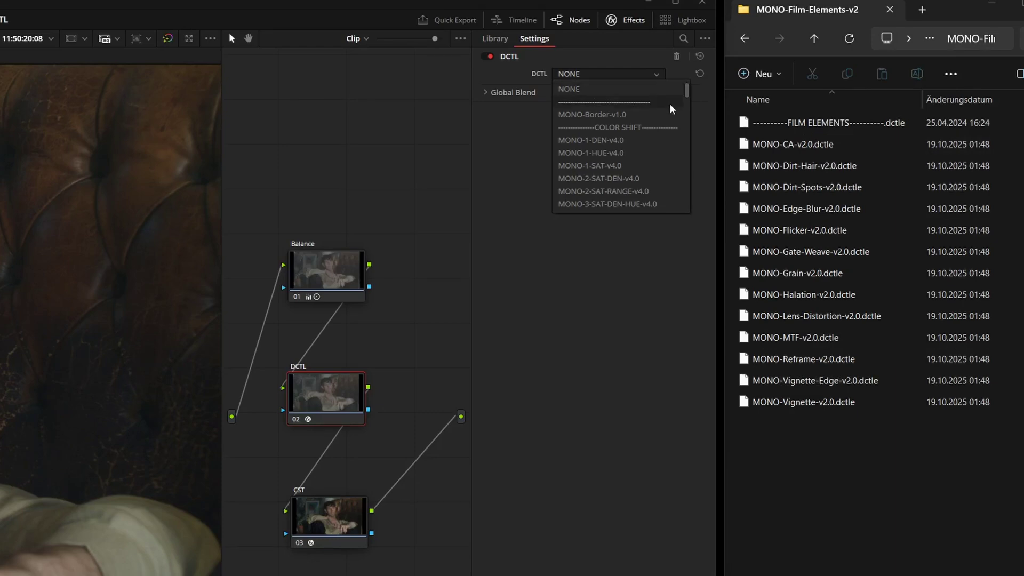
drag(686, 98, 692, 116)
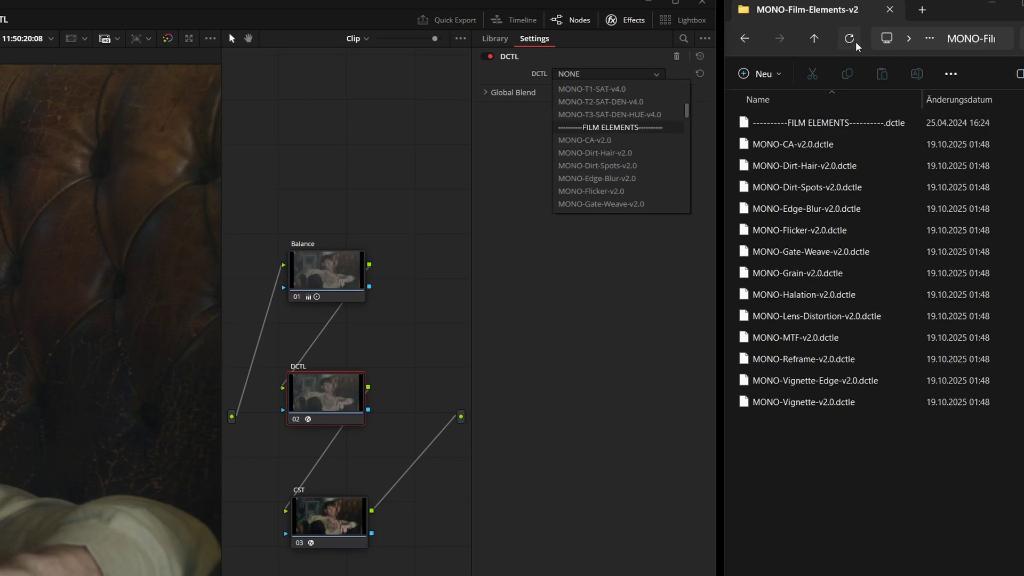
Copy the dashed divider .dctle file from the MONO-Middle-Gray folder
click(812, 42)
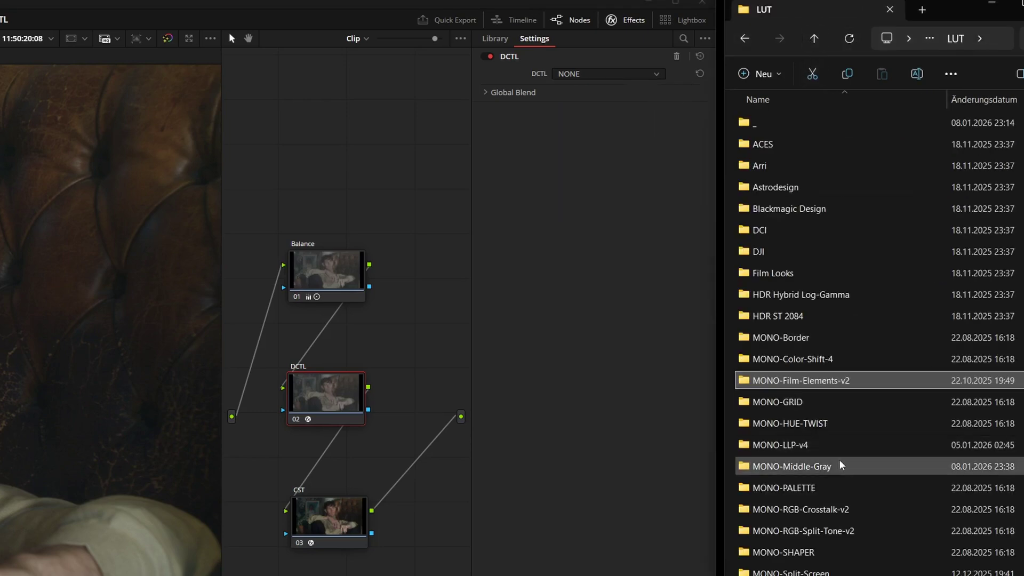
double_click(820, 470)
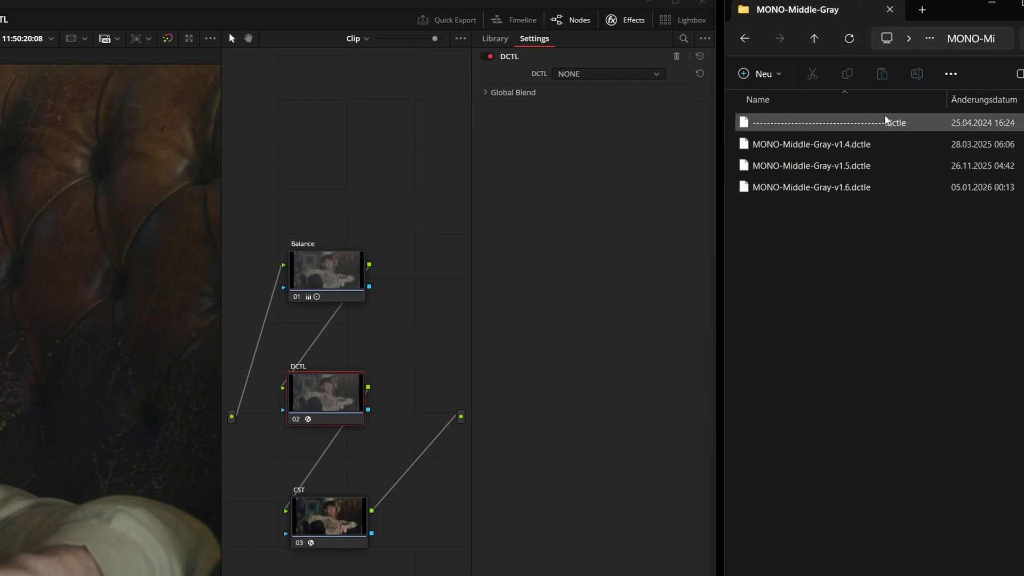
click(837, 125)
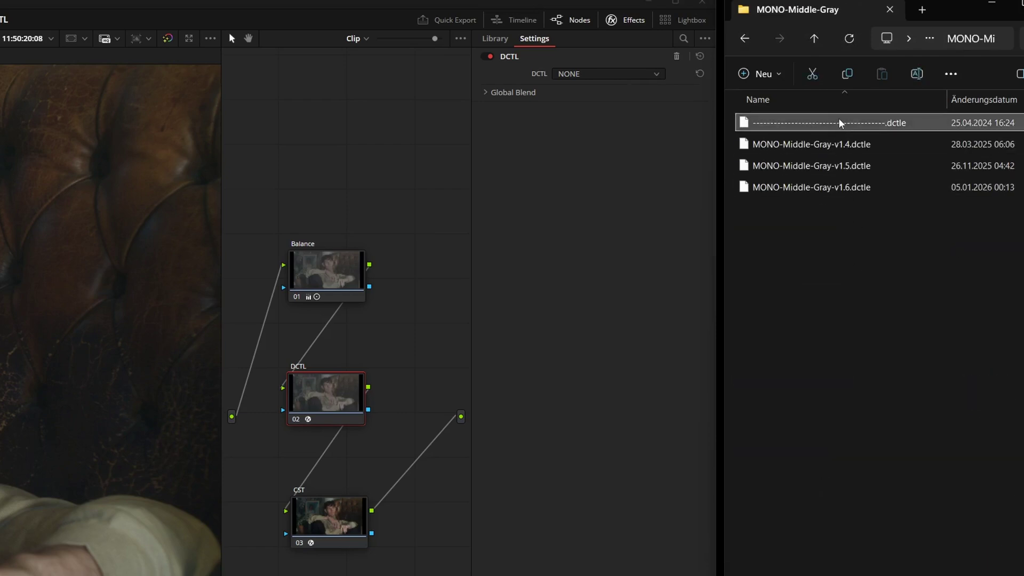
key(ctrl+c)
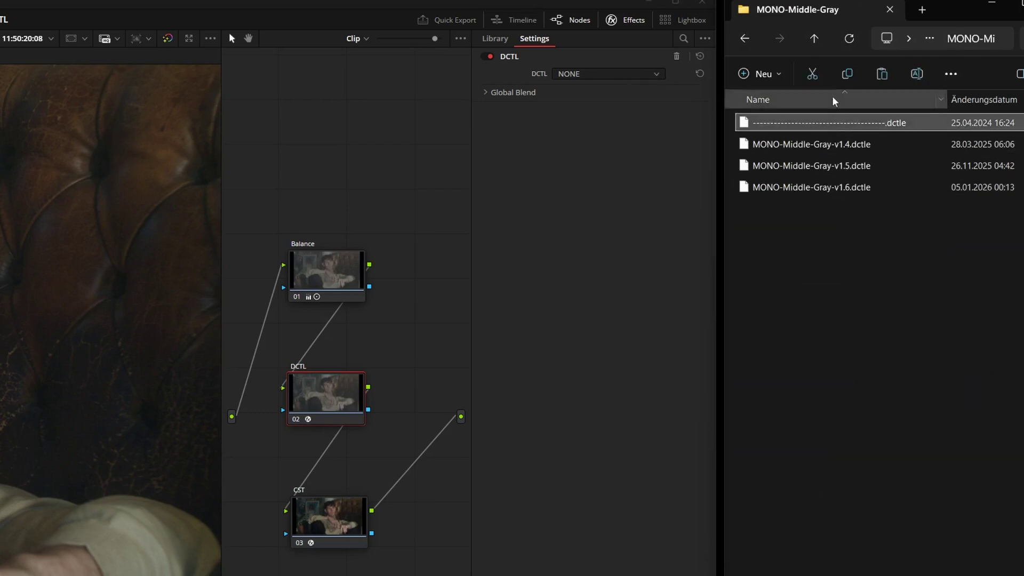
Rename the divider file in MONO-PALETTE to include 'COLOR PALETTE'
click(814, 38)
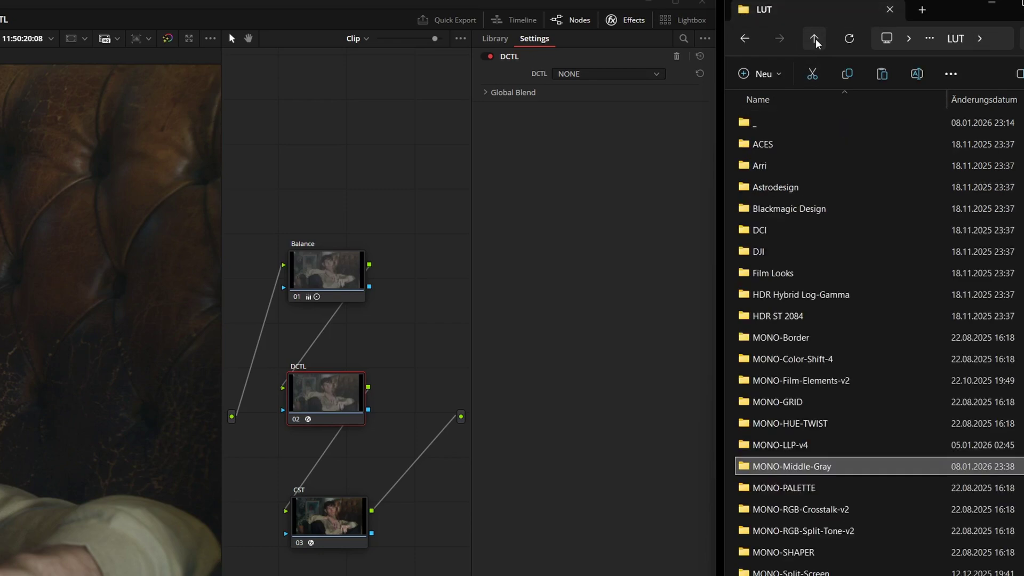
double_click(823, 492)
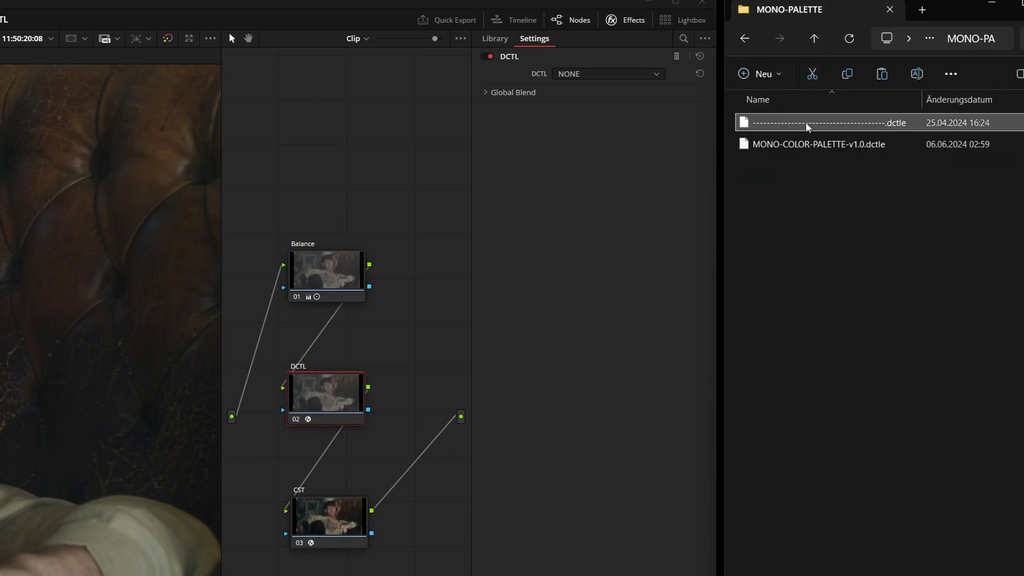
click(807, 124)
click(803, 123)
text(COLOR )
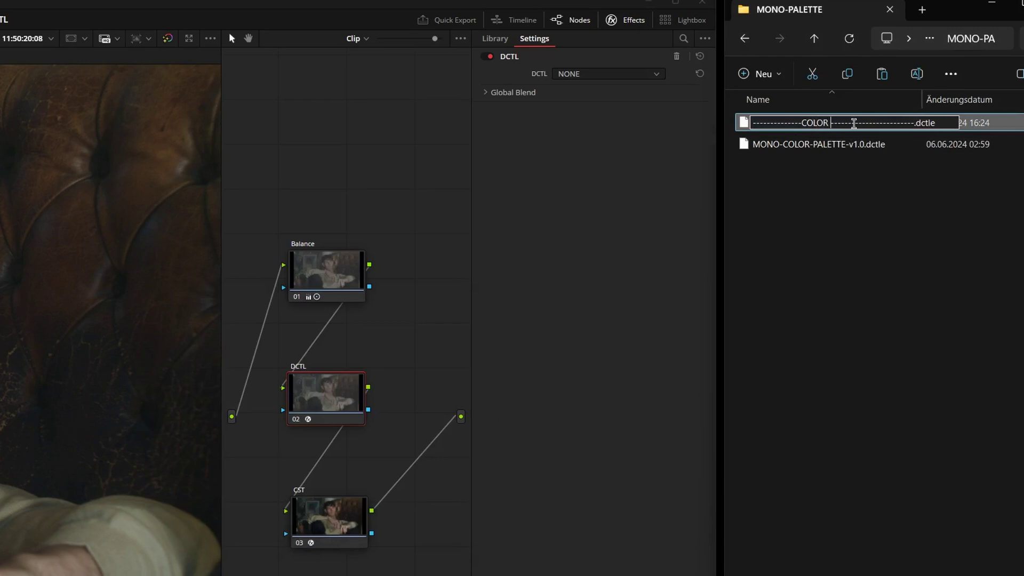
text(PALETTE)
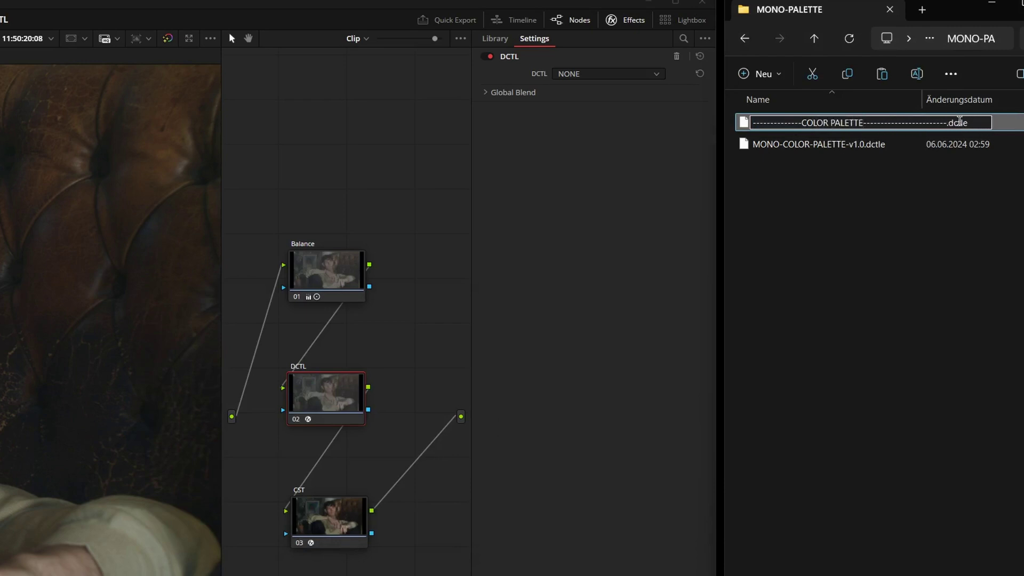
click(922, 218)
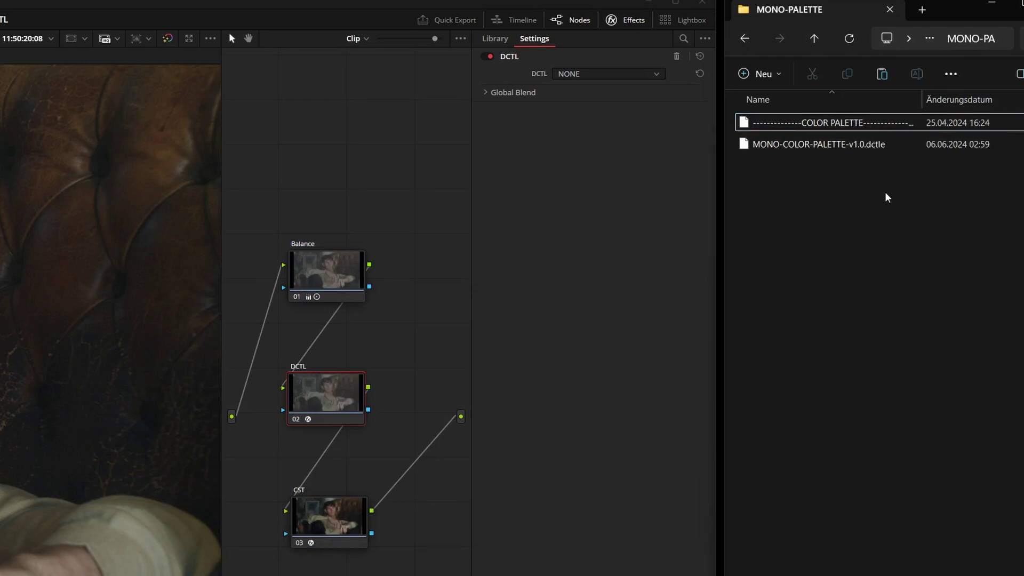
Scroll the DCTL list down to the new COLOR PALETTE divider
click(656, 75)
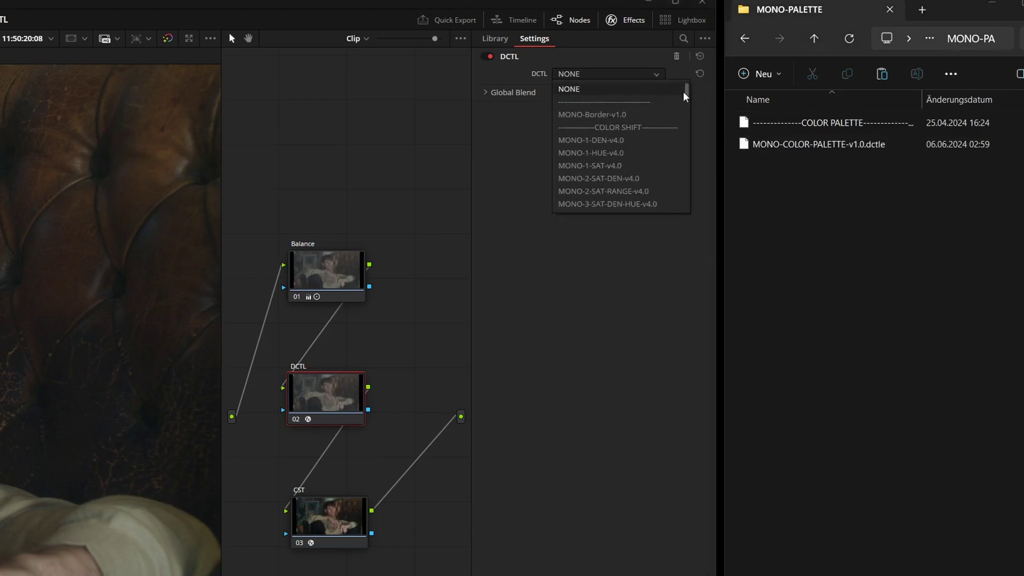
drag(686, 96, 695, 187)
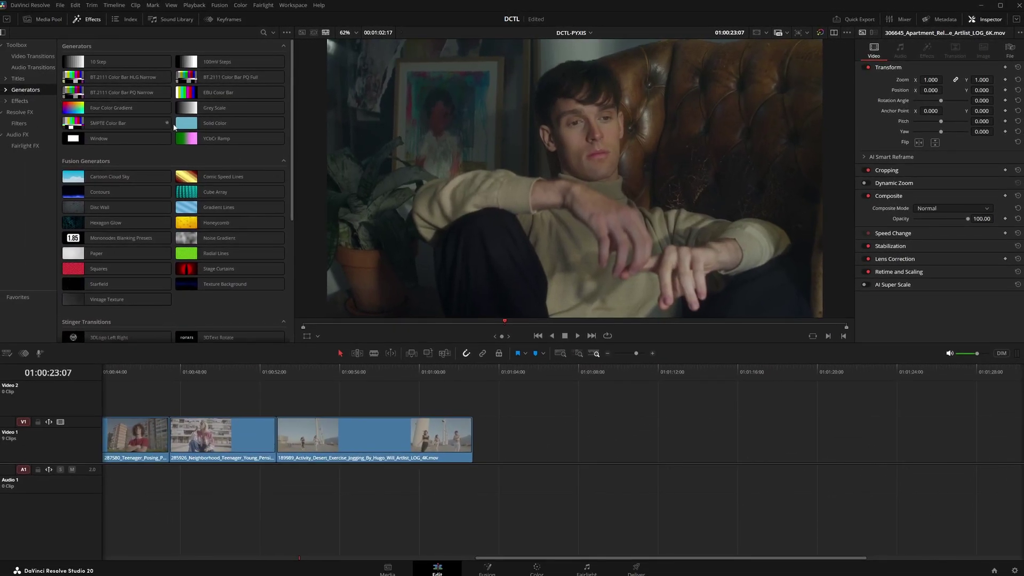
Add a Solid Color clip after the existing clips and turn it into Compound Clip 4
drag(180, 124, 600, 470)
click(632, 371)
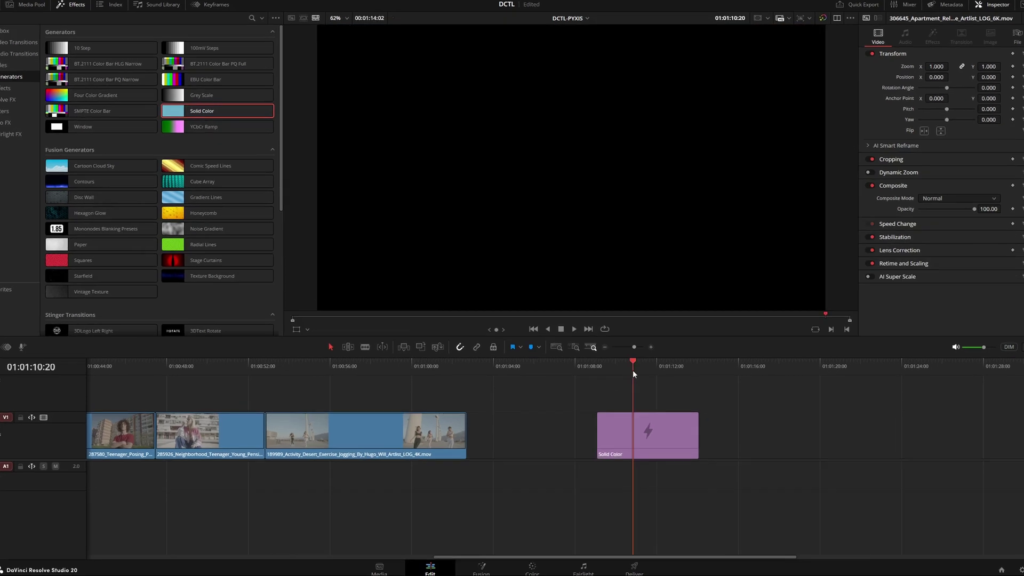
click(651, 442)
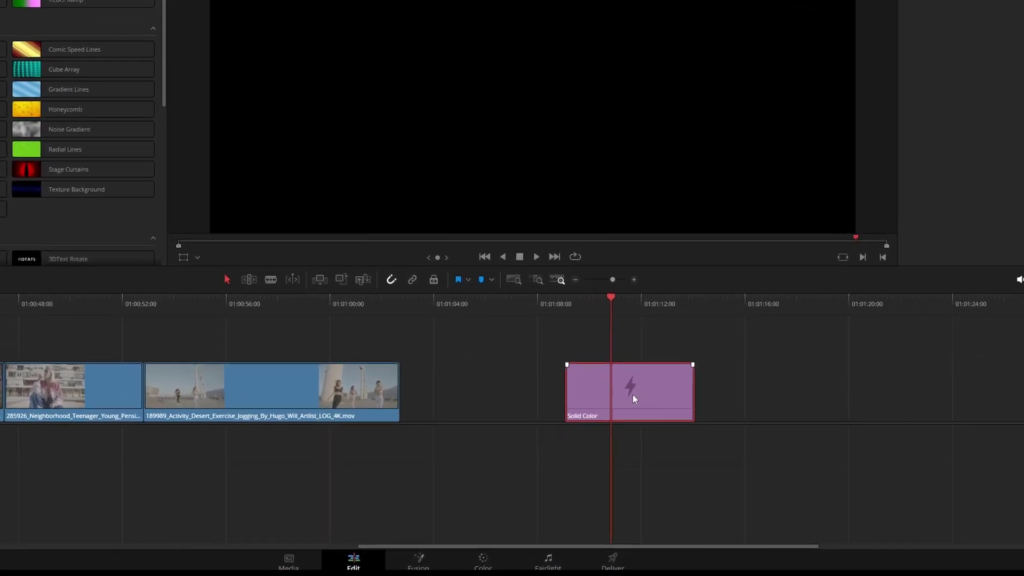
right_click(633, 396)
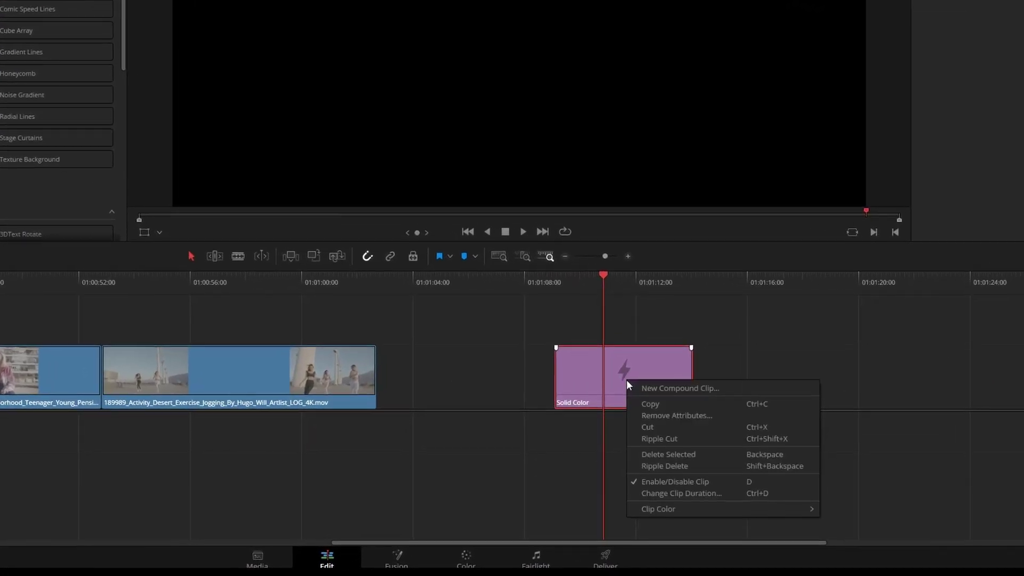
click(709, 389)
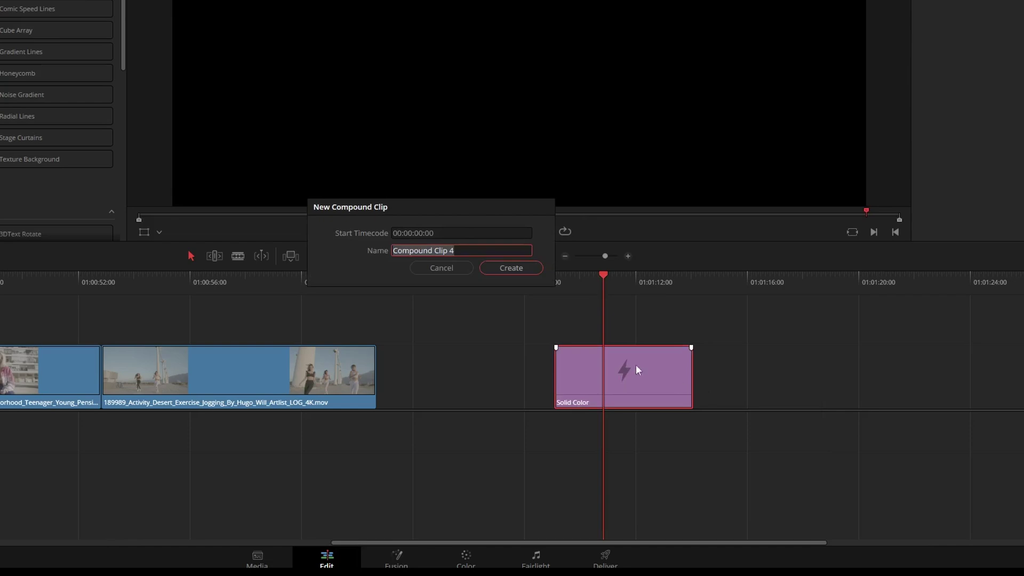
click(503, 267)
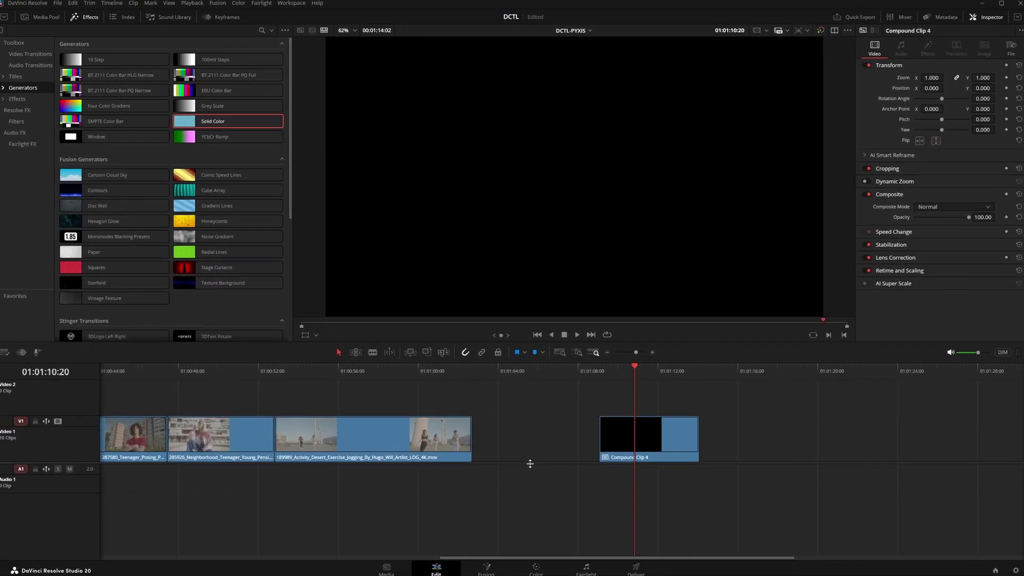
Place a Text title above Compound Clip 4 and select its placeholder text
scroll(532, 505, up, 2)
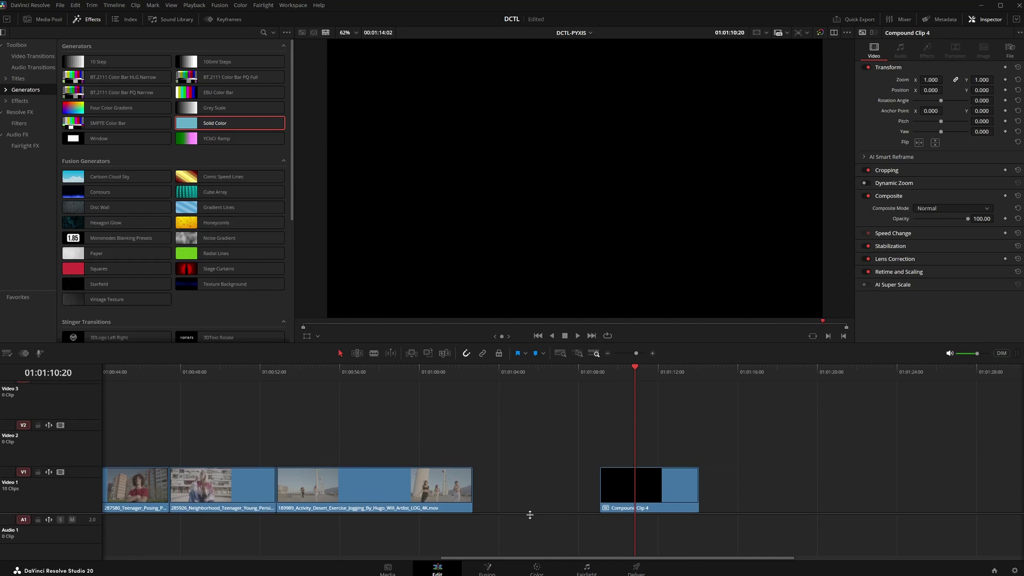
click(21, 78)
drag(190, 97, 604, 459)
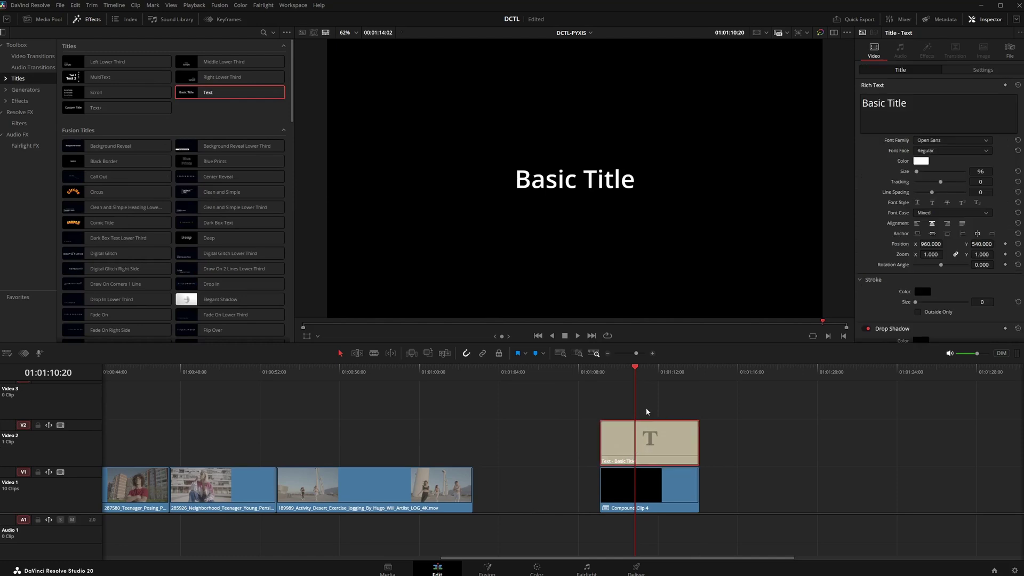
drag(913, 109, 846, 104)
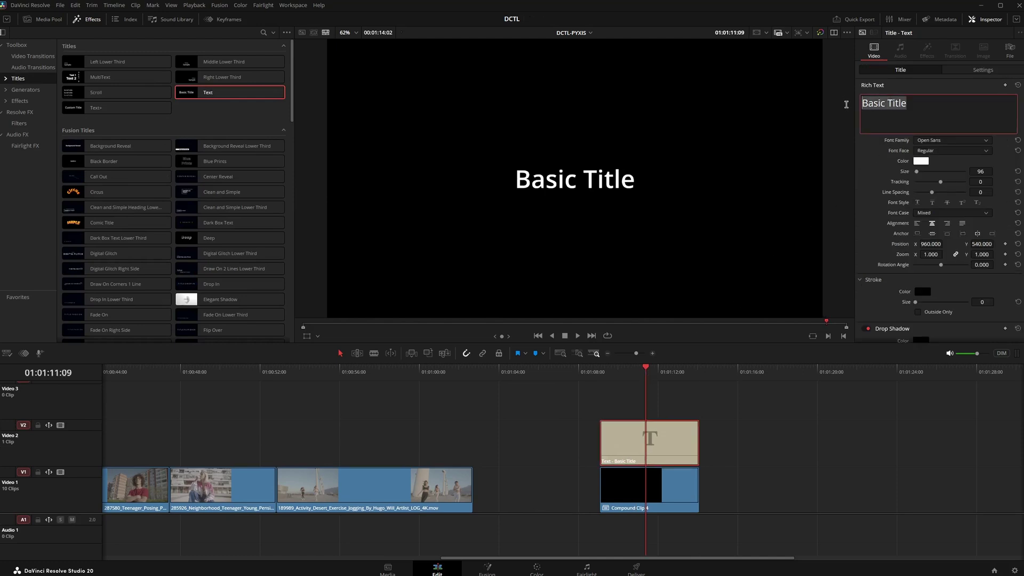
Finish typing the BALANCE title text and label node 01 'Balance'
text(BALANCE)
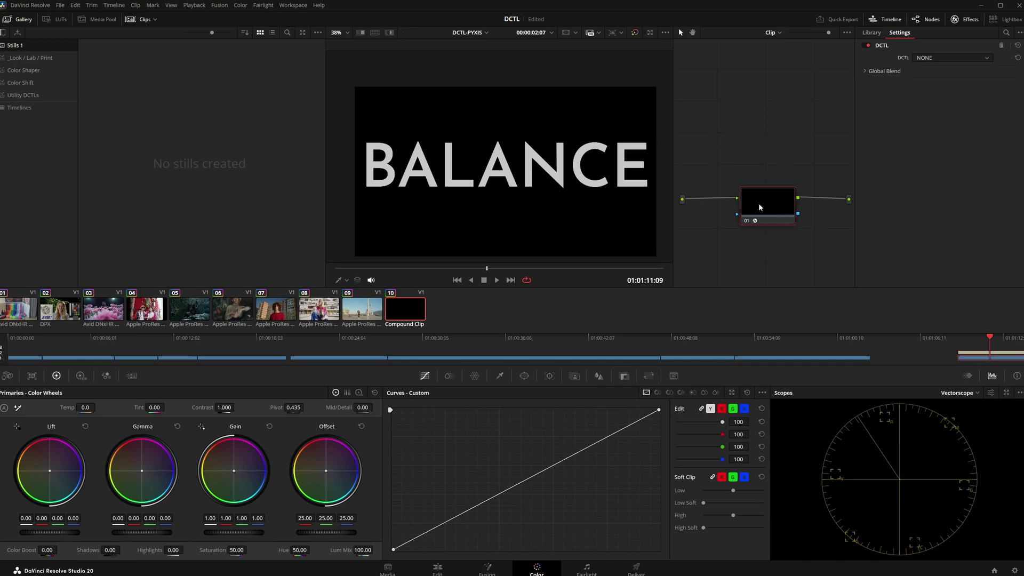
right_click(759, 206)
click(786, 221)
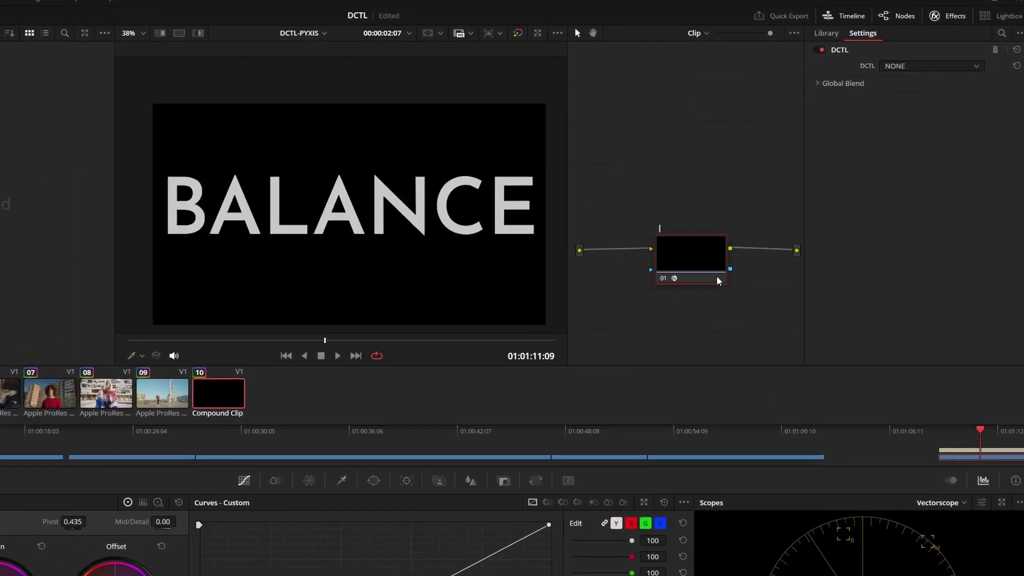
text(Balance)
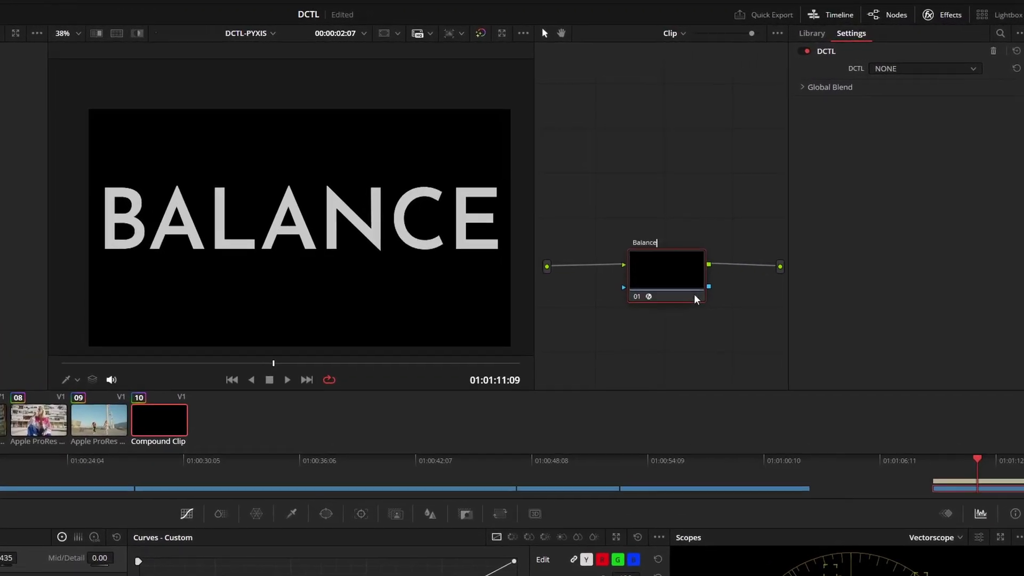
key(Return)
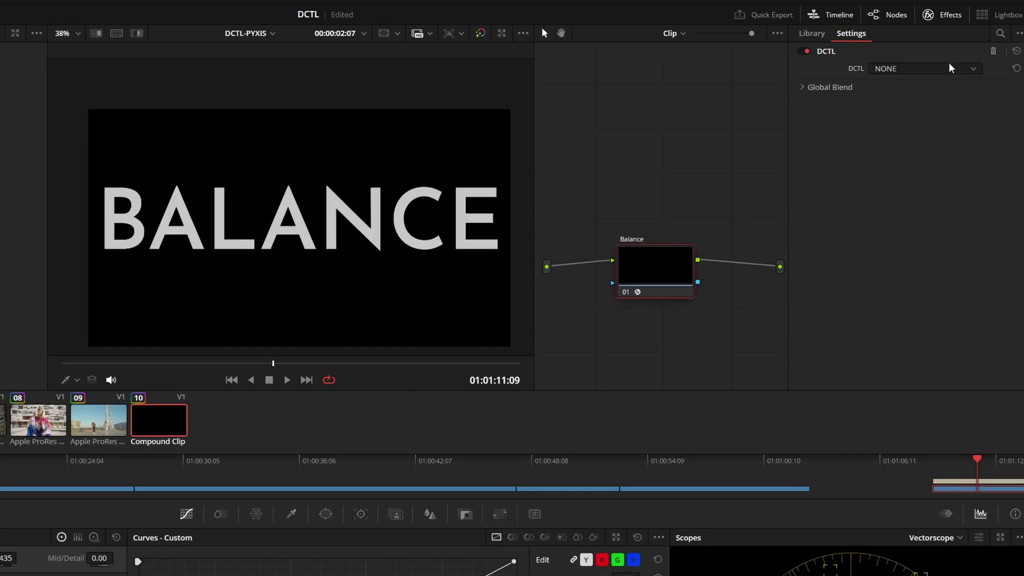
Apply MONO-Balance-v1.4 to the Balance node and enable Split 4-Way
click(976, 70)
drag(1003, 87, 988, 216)
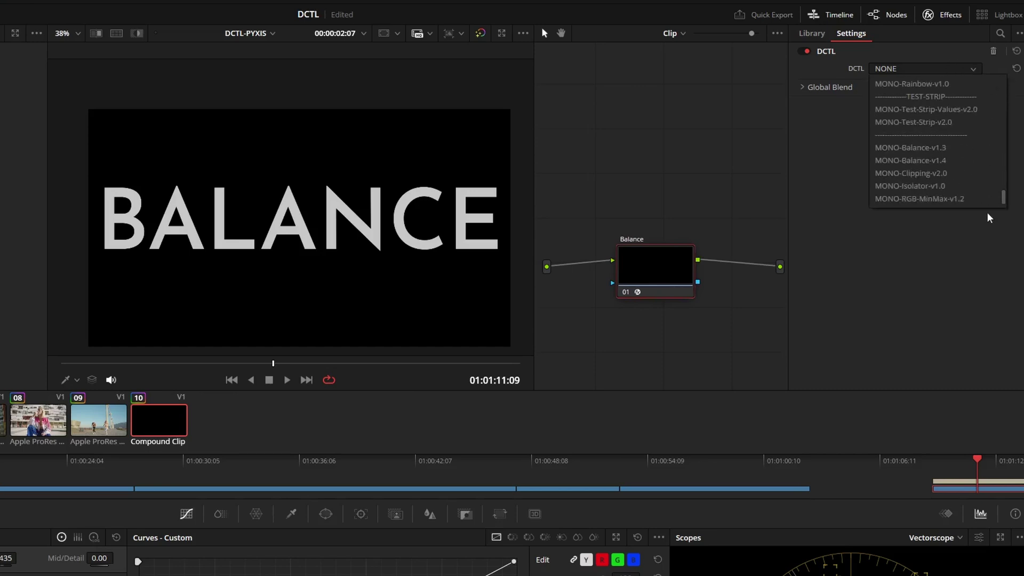
click(953, 161)
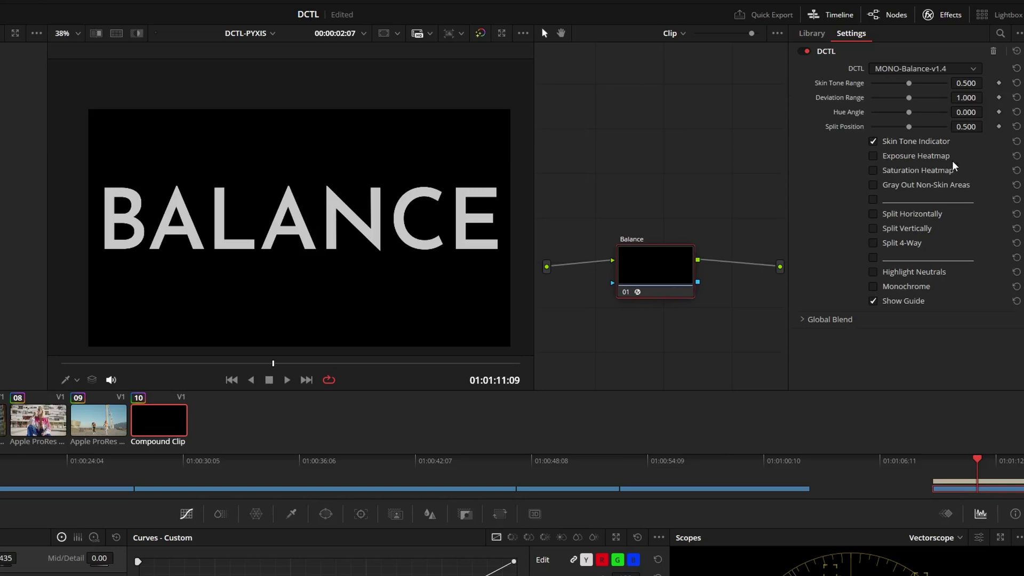
click(876, 244)
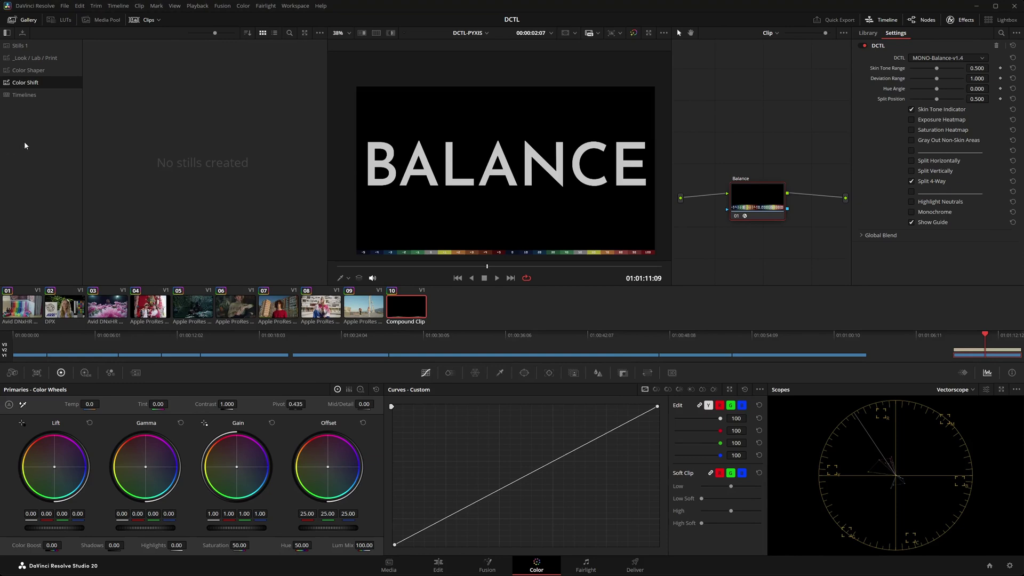
Add a new PowerGrade album in the Gallery and name it Utilitly DCTL
right_click(30, 128)
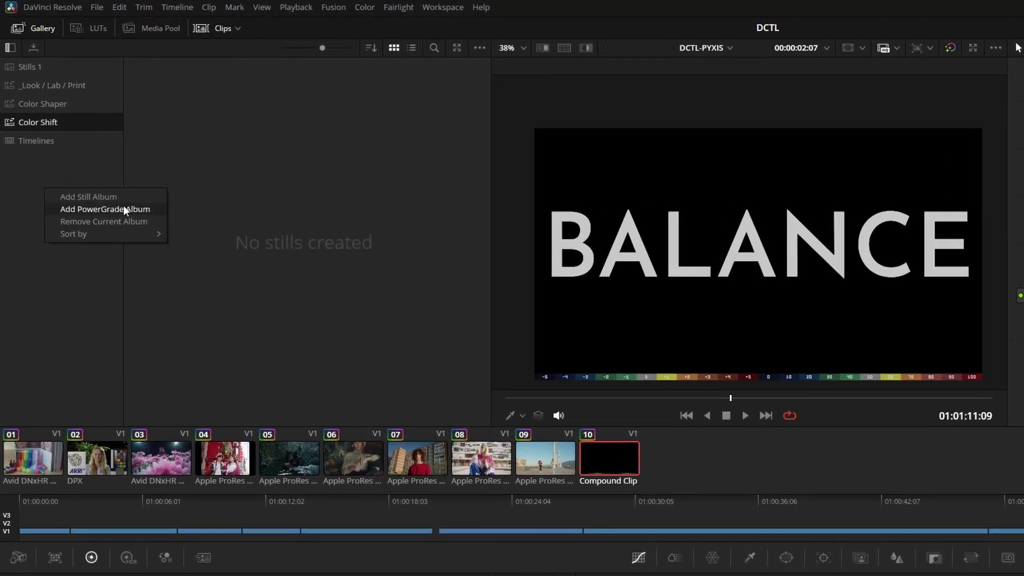
click(124, 209)
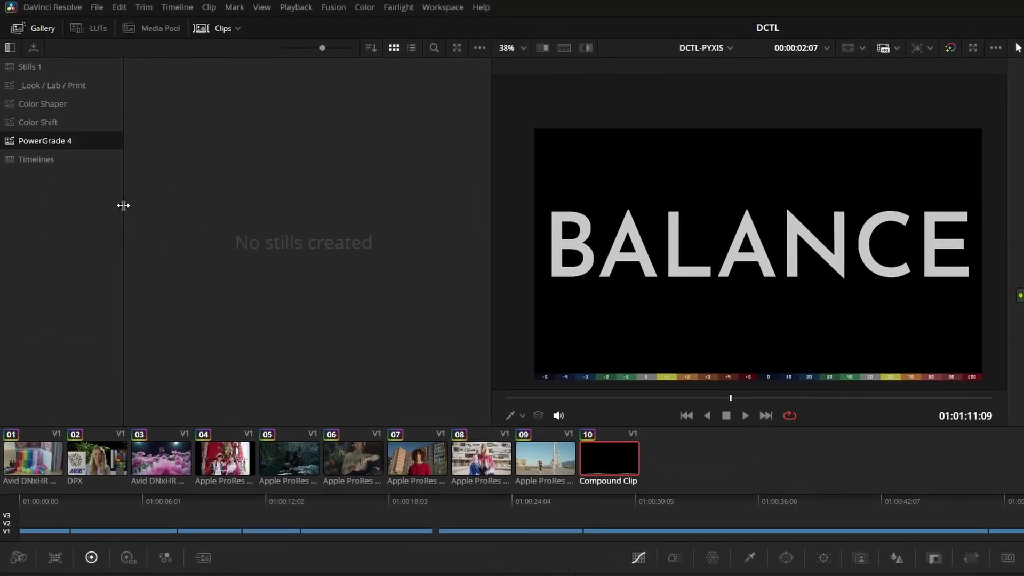
double_click(49, 137)
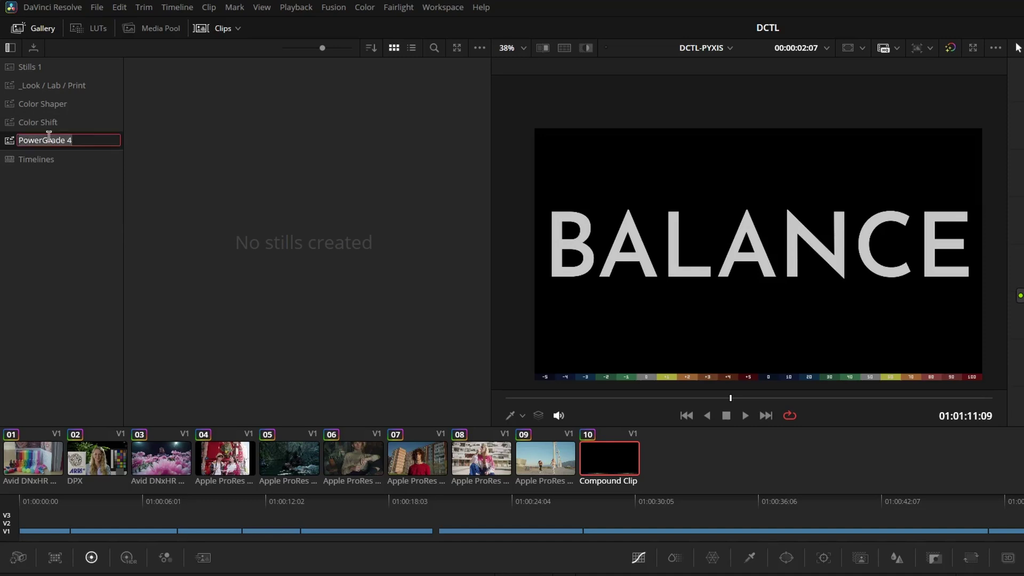
text(Utilitly GrD)
key(Return)
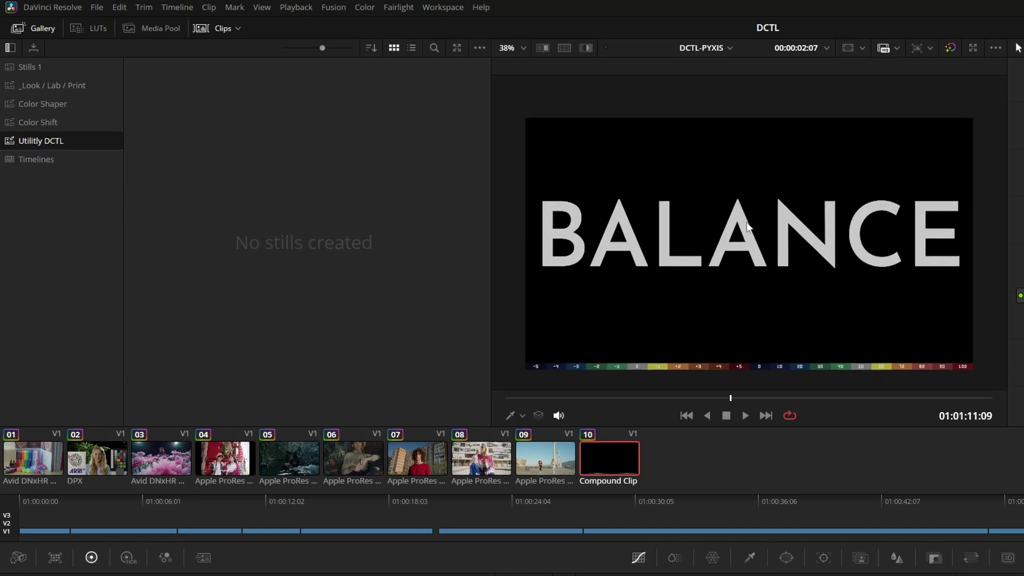
Grab a still of the Balance grade into the Utilitly DCTL album
scroll(746, 224, up, 2)
right_click(728, 149)
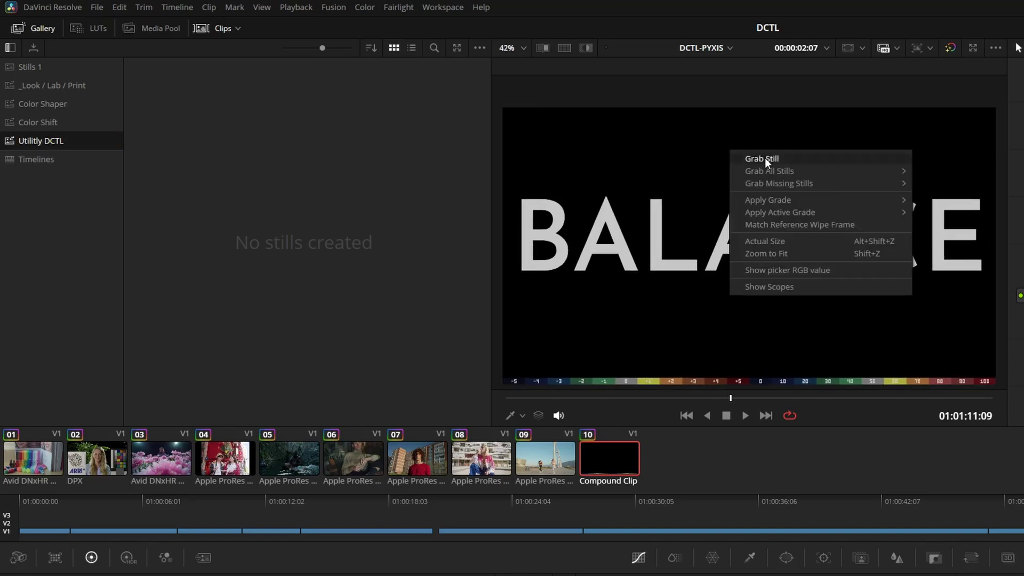
click(765, 158)
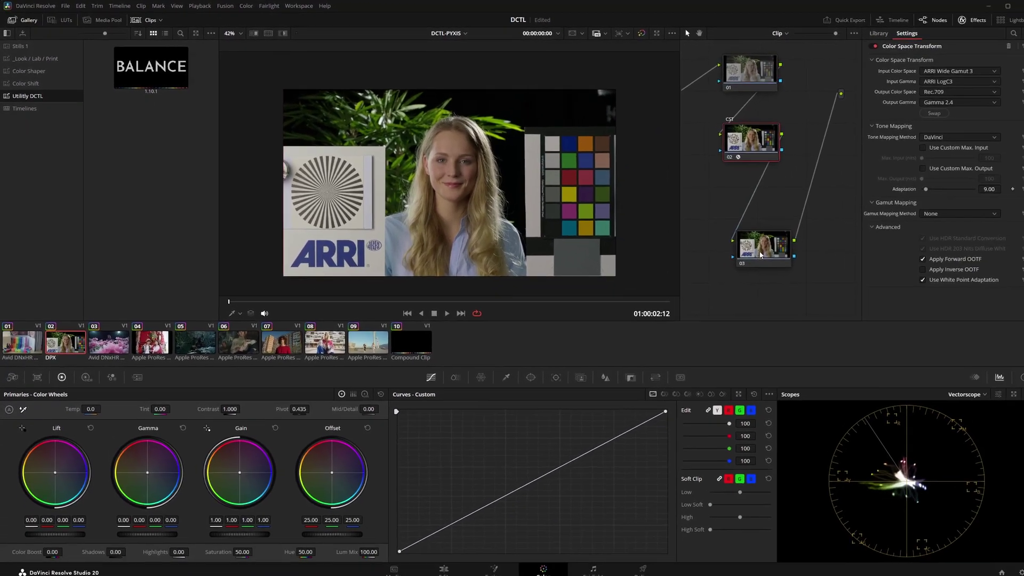
Drag the BALANCE still onto node 03 of clip 02, then toggle the node off and on to compare
click(815, 272)
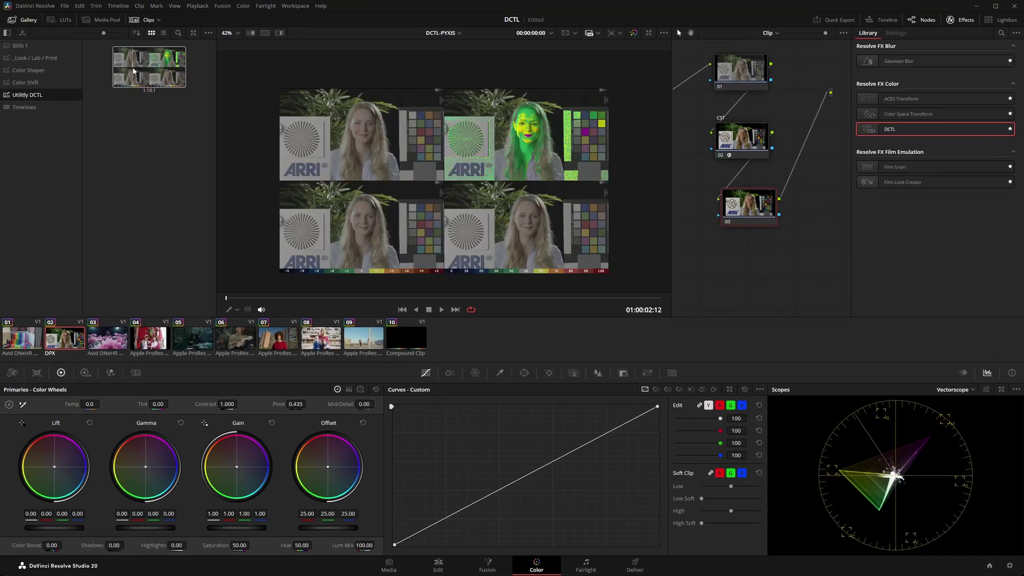
drag(126, 85, 744, 202)
scroll(587, 213, up, 2)
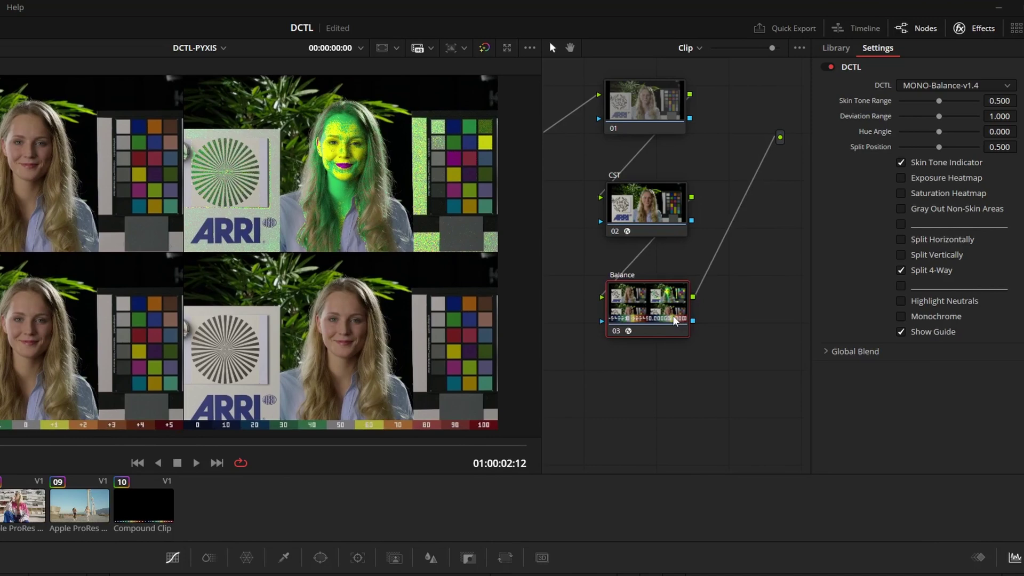
key(ctrl+d)
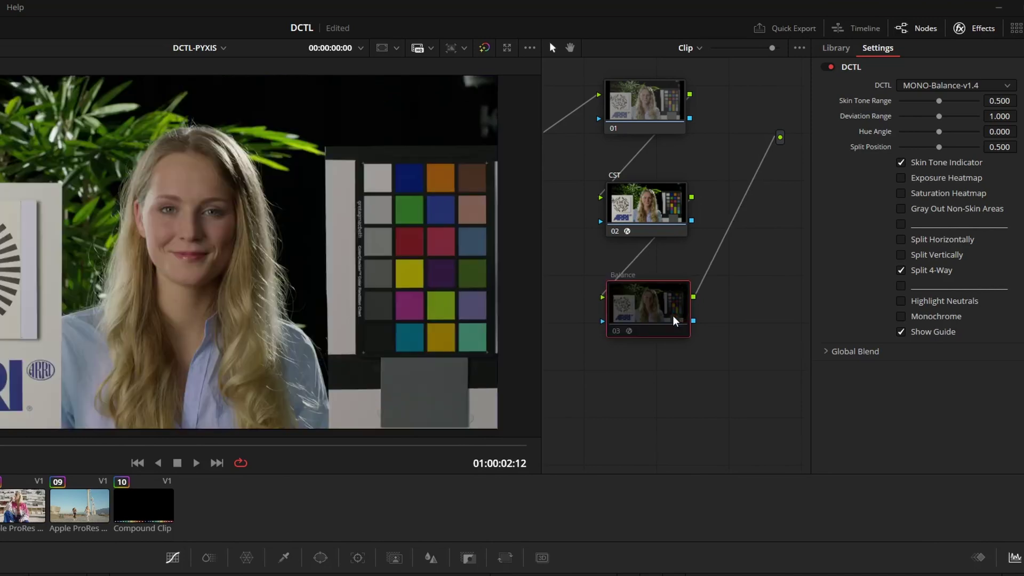
key(ctrl+d)
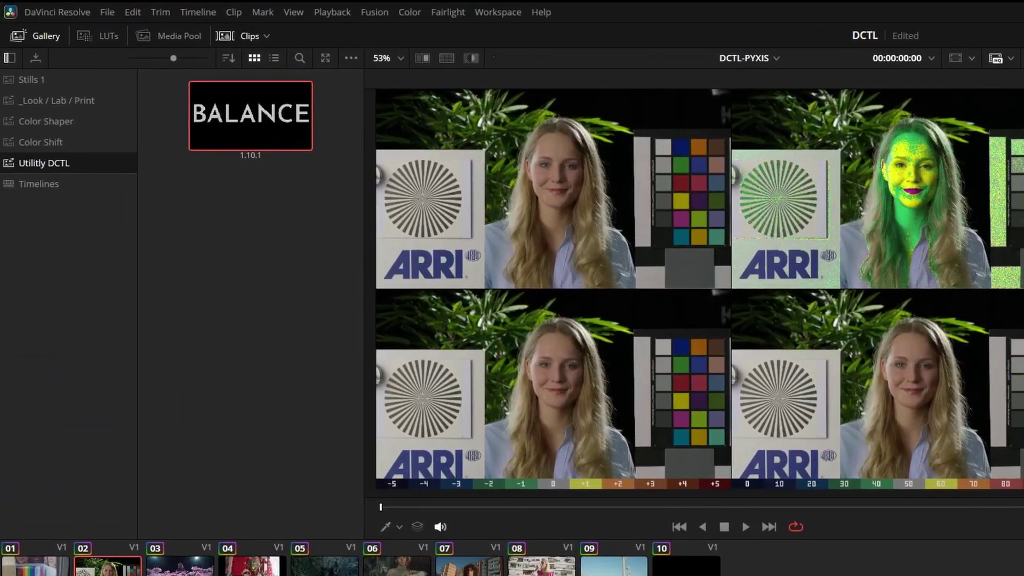
Prefix the Utilitly DCTL album name with underscores so it heads the album list
double_click(43, 163)
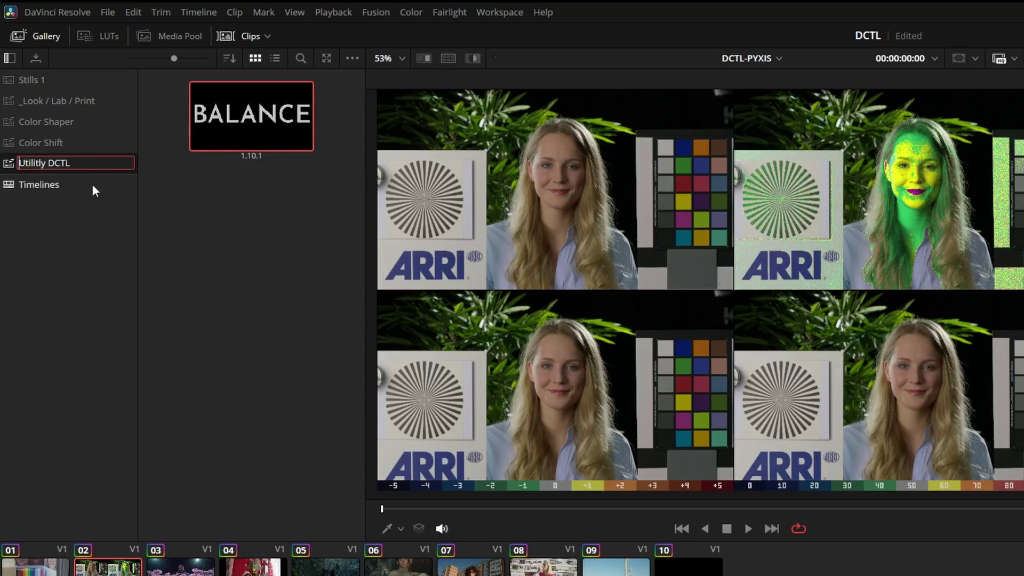
text(__)
key(Return)
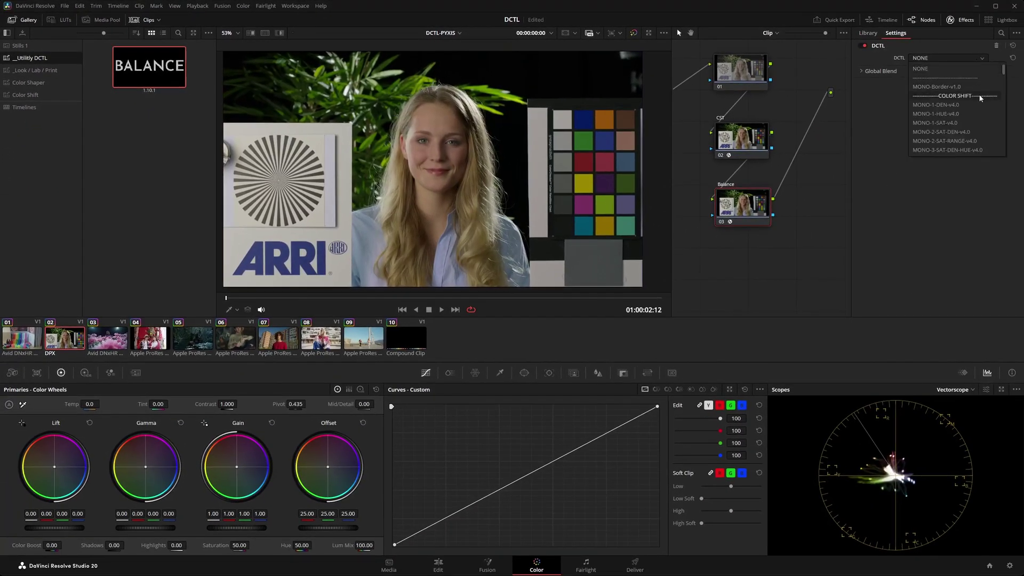
Switch the Balance node's DCTL to MONO-1-SAT-v4.0, nudge Blue Sat, and dismiss the missing-DCTL warning
click(962, 125)
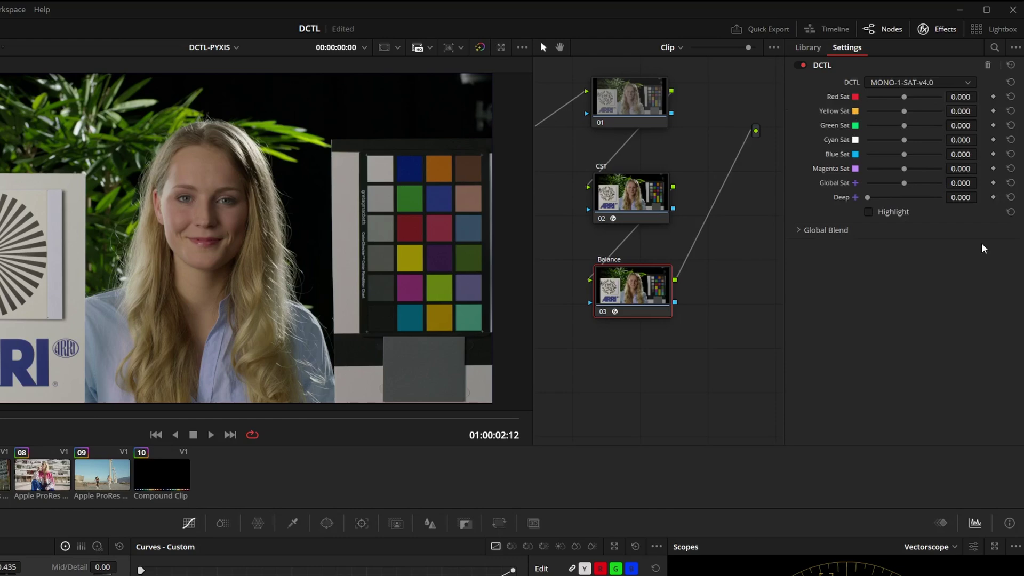
drag(783, 304, 760, 313)
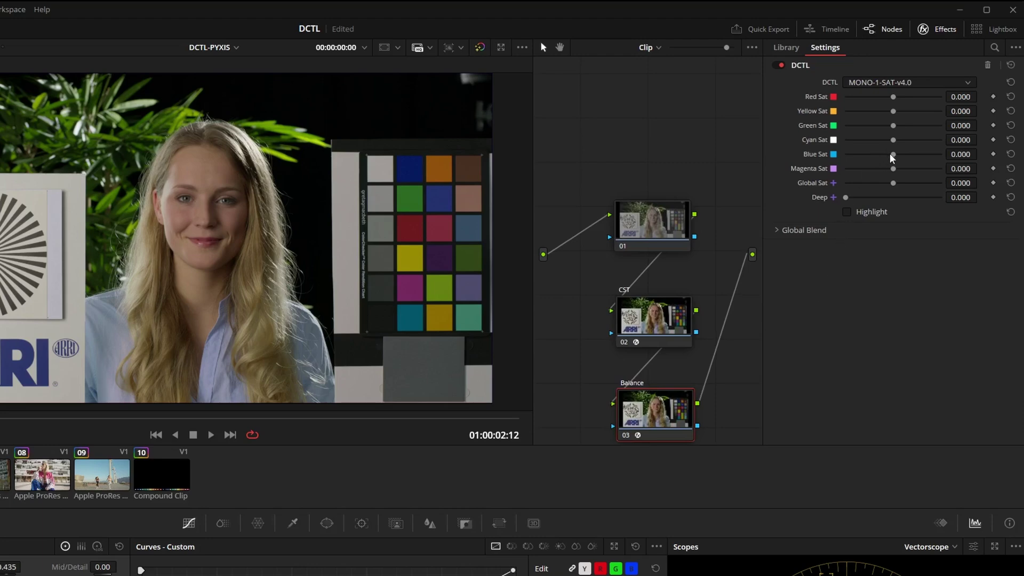
mouse_move(893, 155)
mouse_down()
mouse_move(917, 155)
mouse_move(896, 160)
mouse_up()
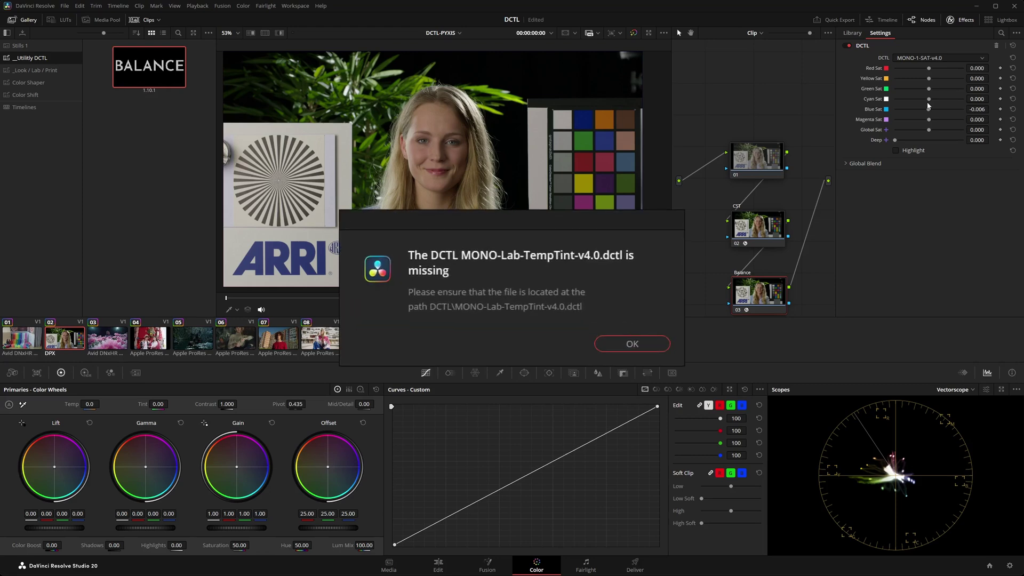
key(Return)
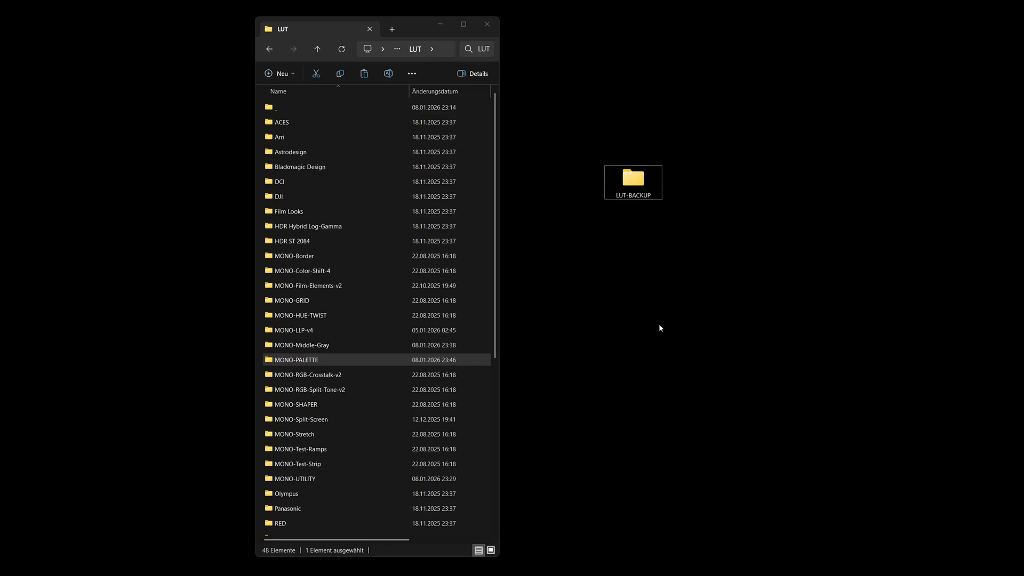
Copy the LUT folder from Support into the desktop LUT-BACKUP folder
double_click(635, 184)
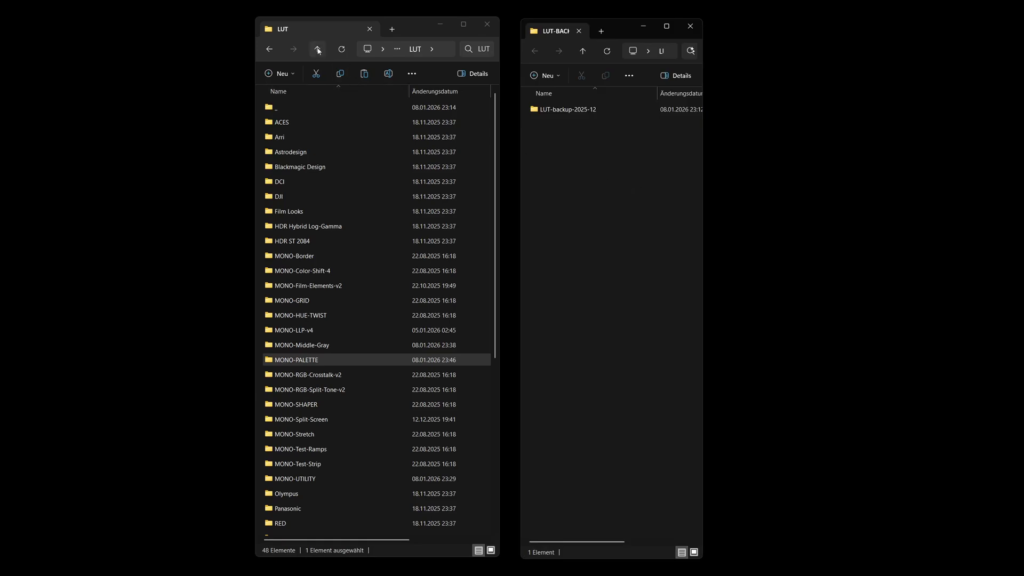
click(317, 50)
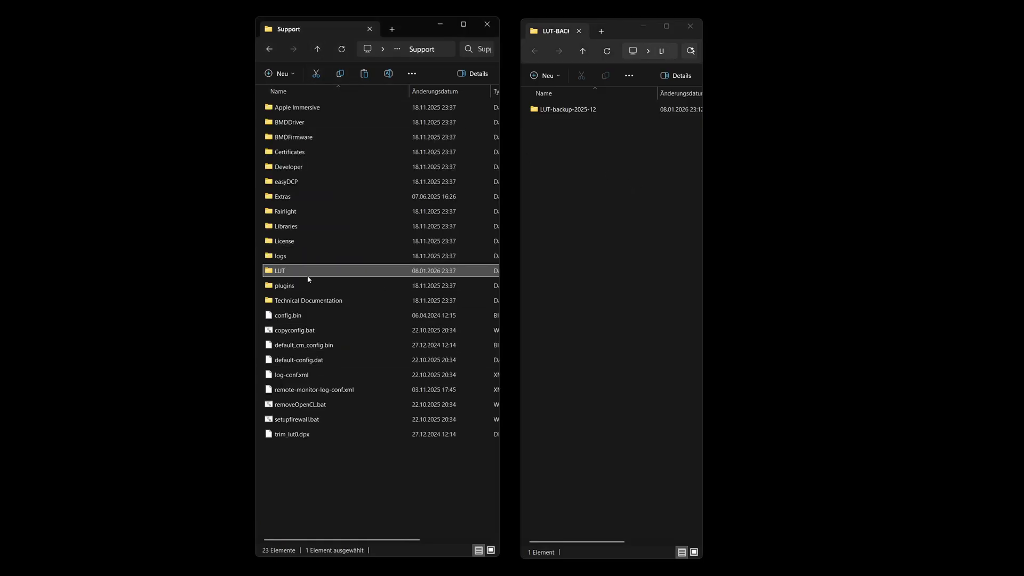
drag(285, 273, 523, 201)
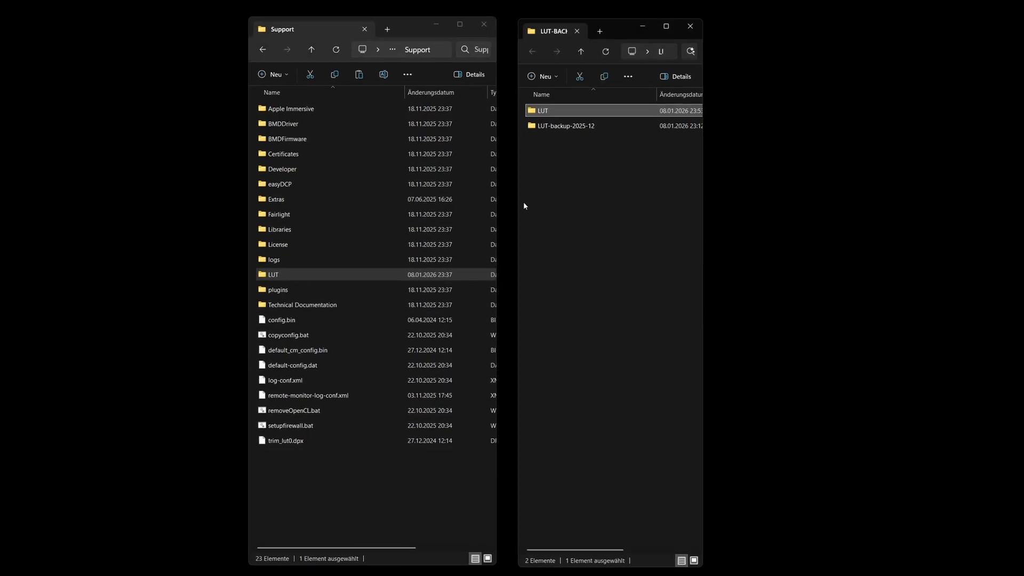
Rename the copied folder to LUT-backup-2026-01 and open it
click(507, 138)
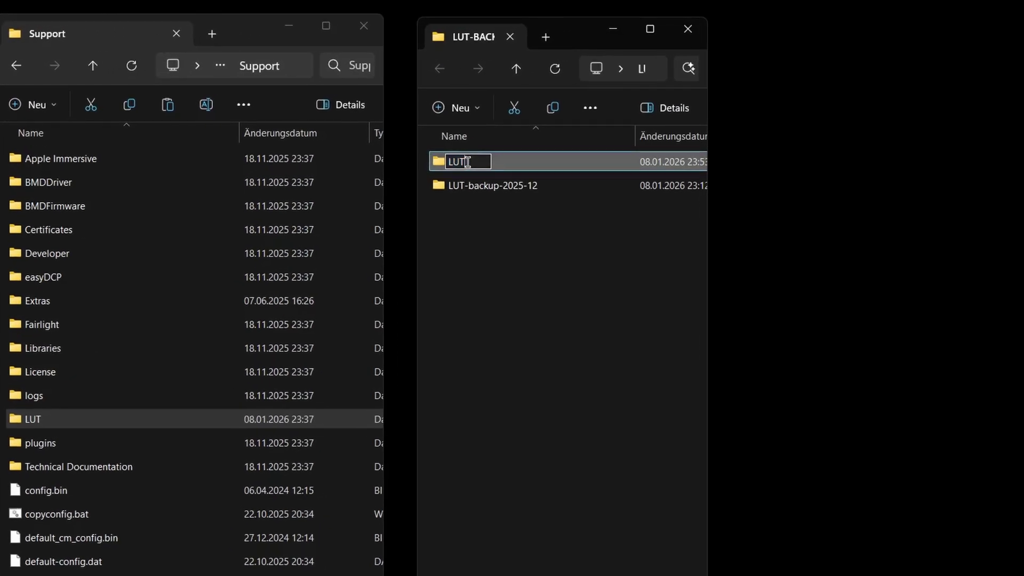
text(-)
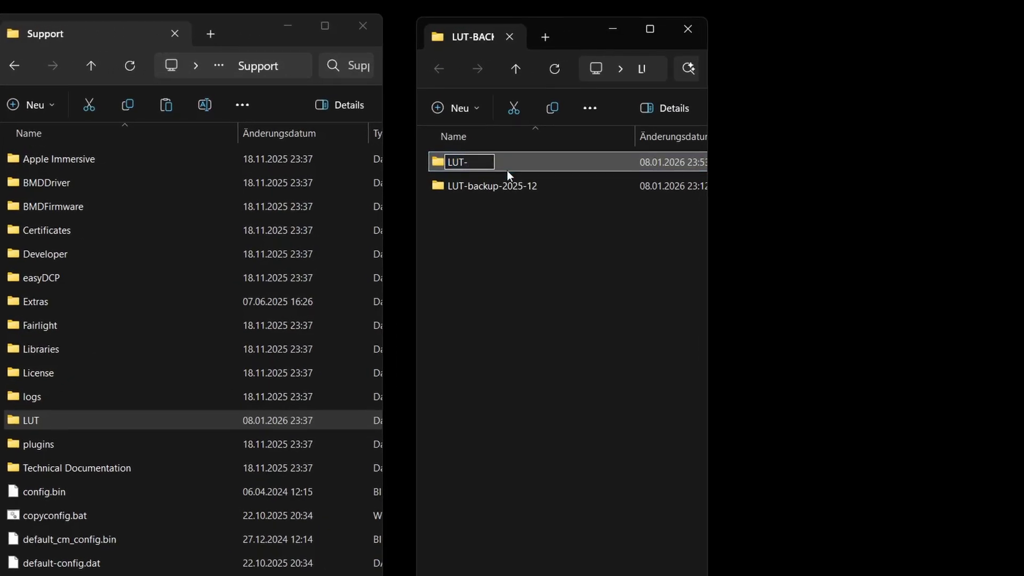
text(backup-2026-)
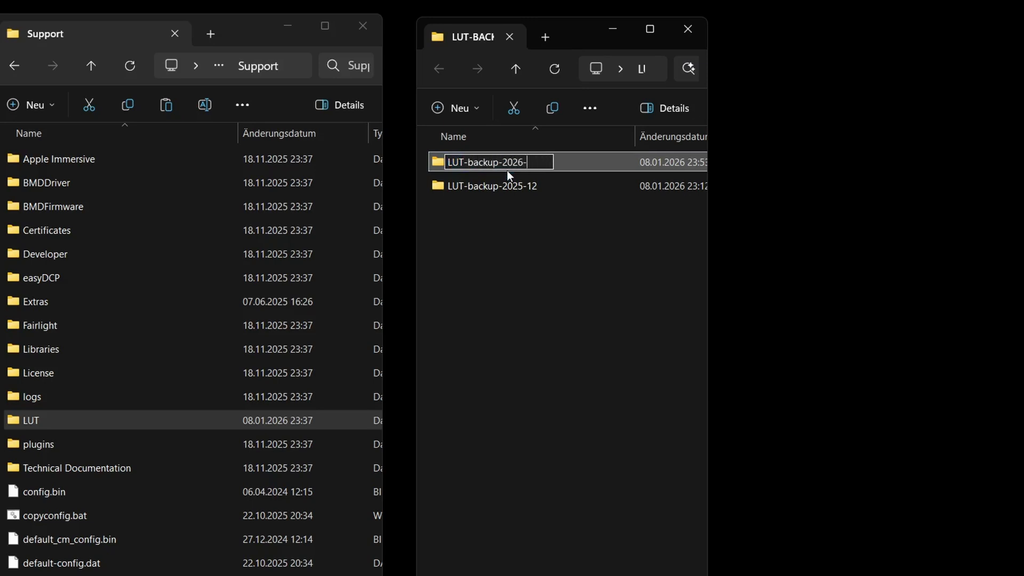
text(01)
key(Return)
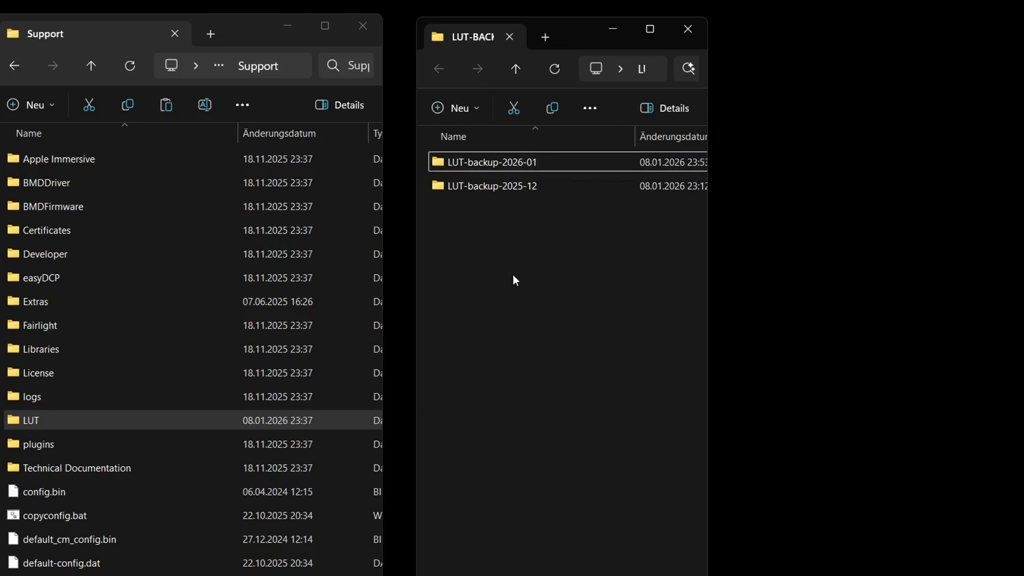
double_click(488, 164)
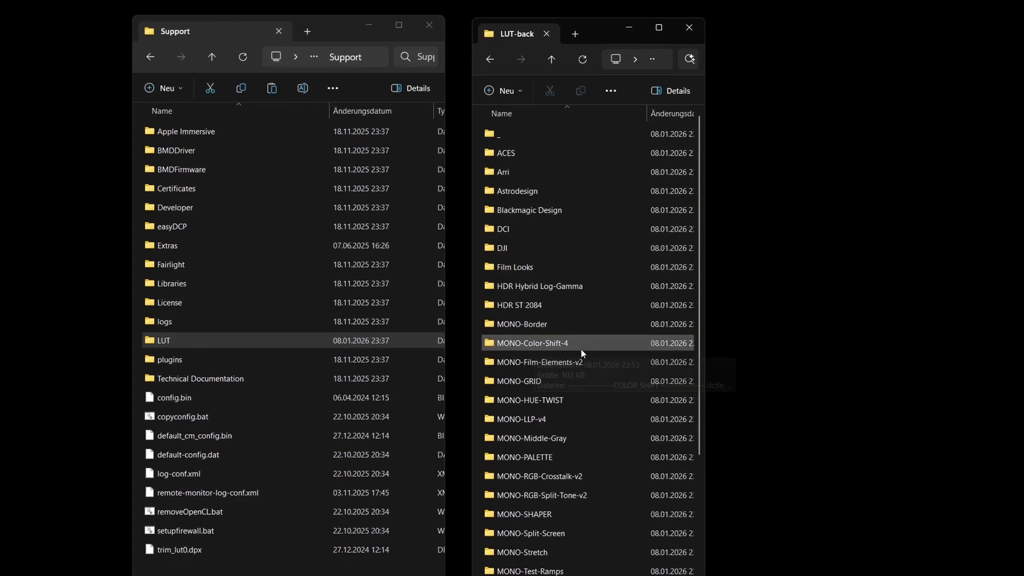
Open the original LUT folder beside LUT-backup-2026-01 to compare their 48 items
double_click(240, 340)
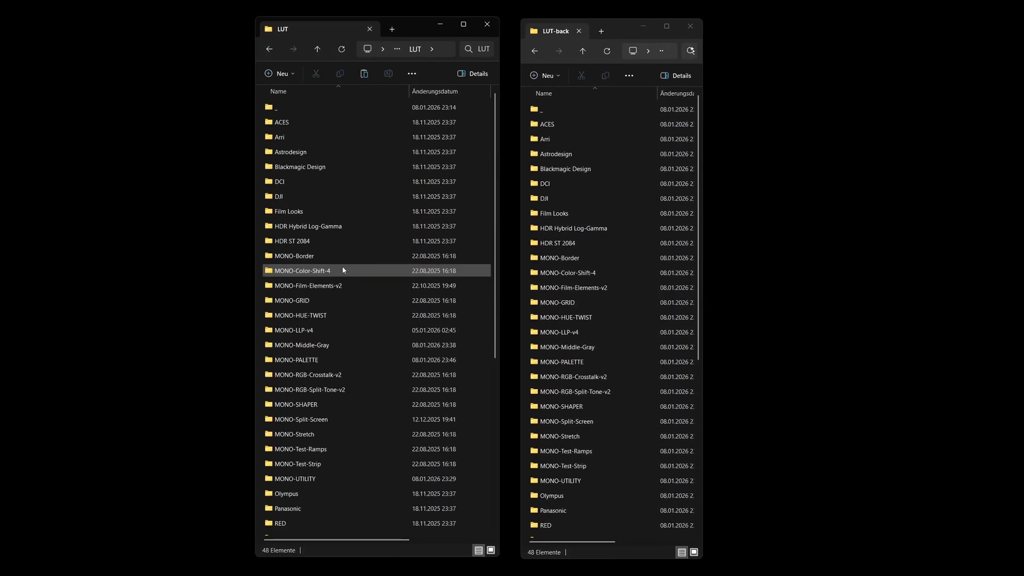